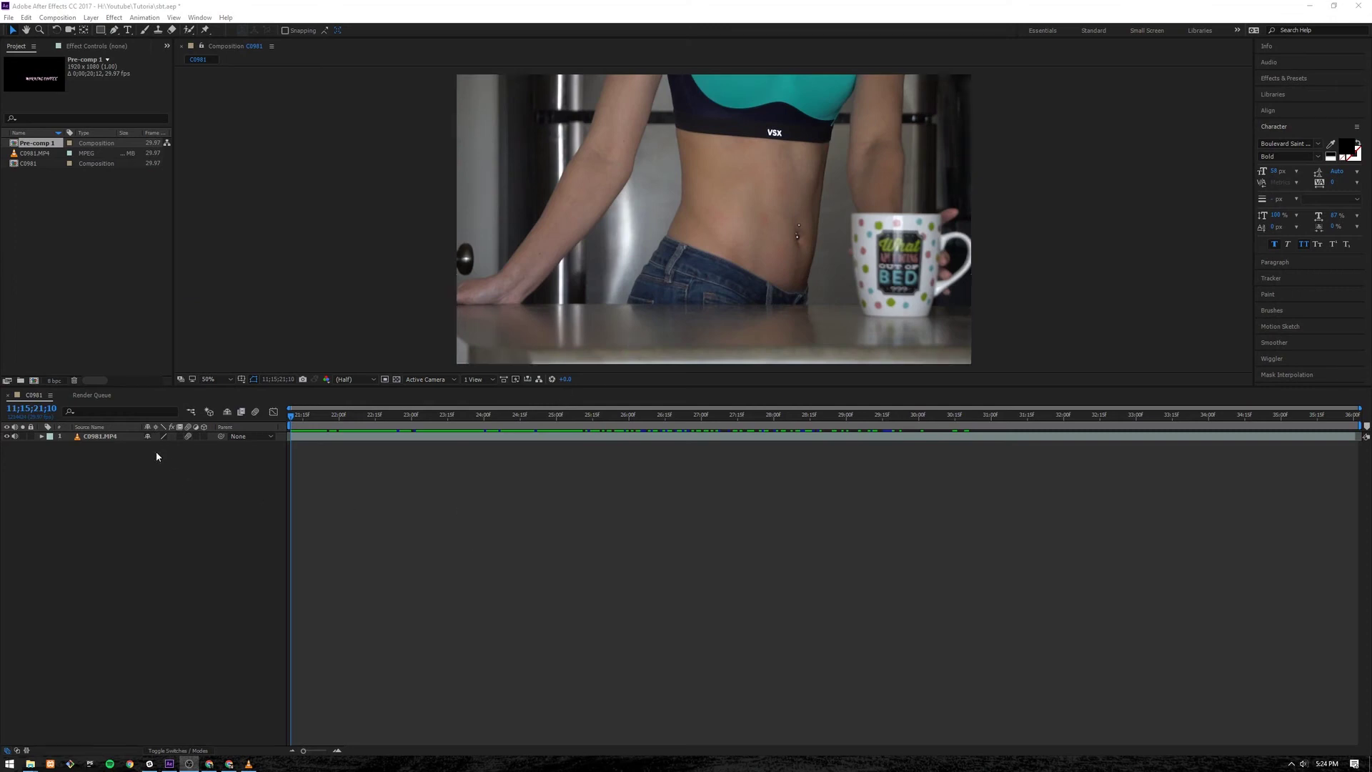
Duplicate the C0981.MP4 layer and open the top copy in the Layer panel
left_click(106, 437)
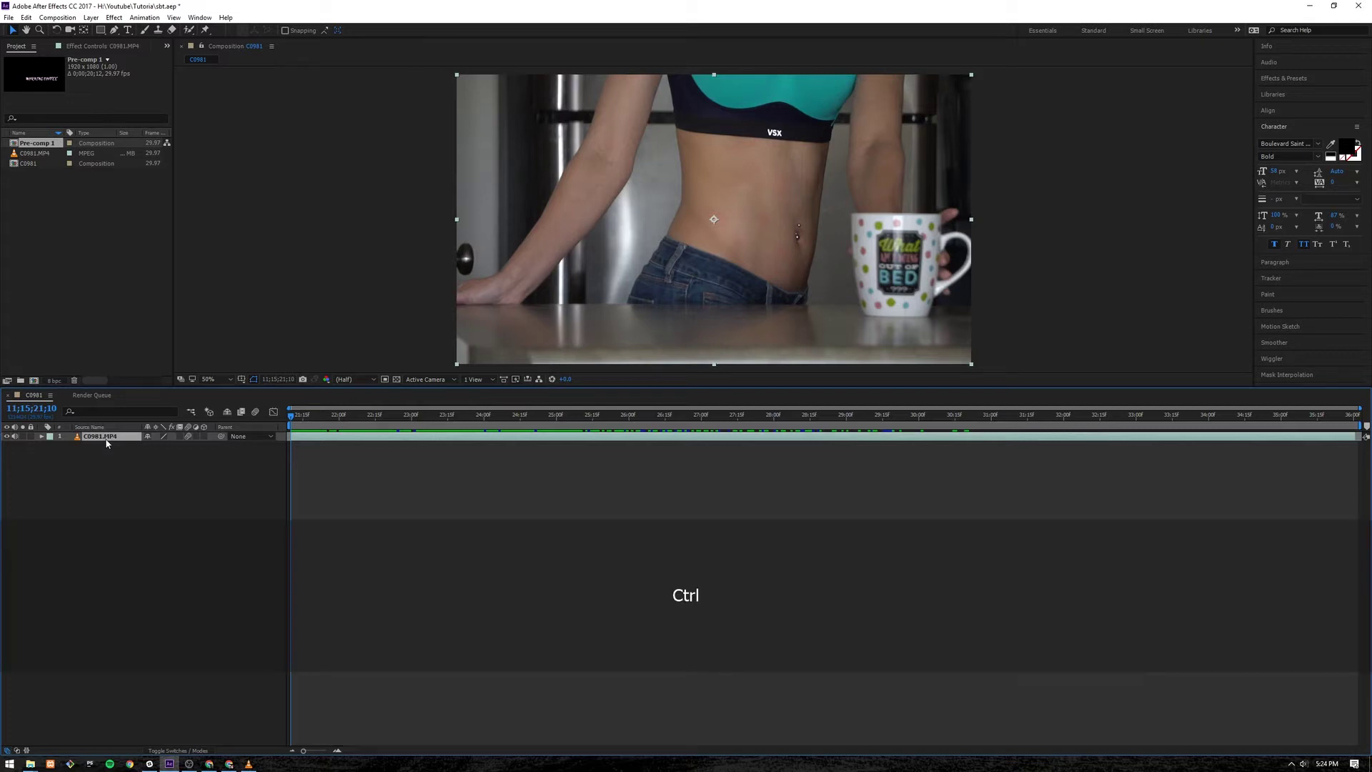
key("ctrl+d")
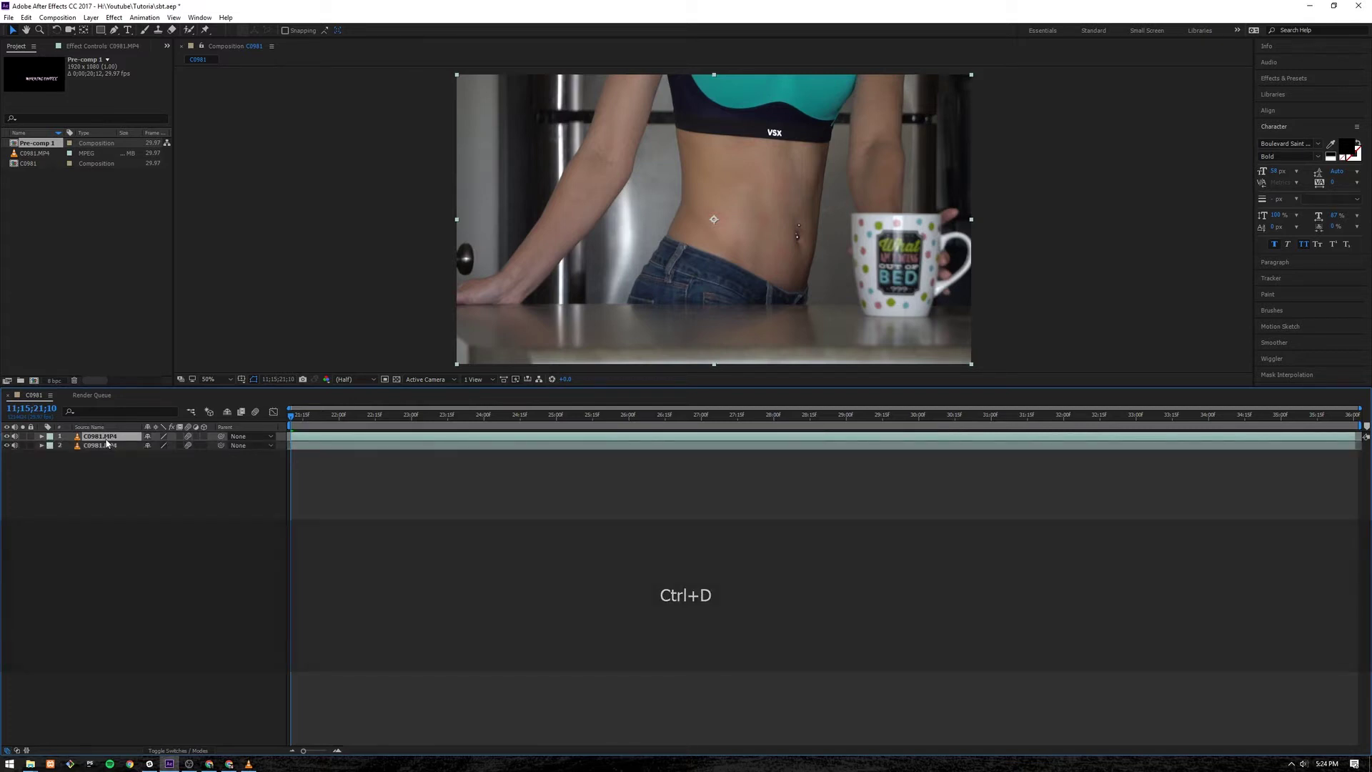
double_click(341, 439)
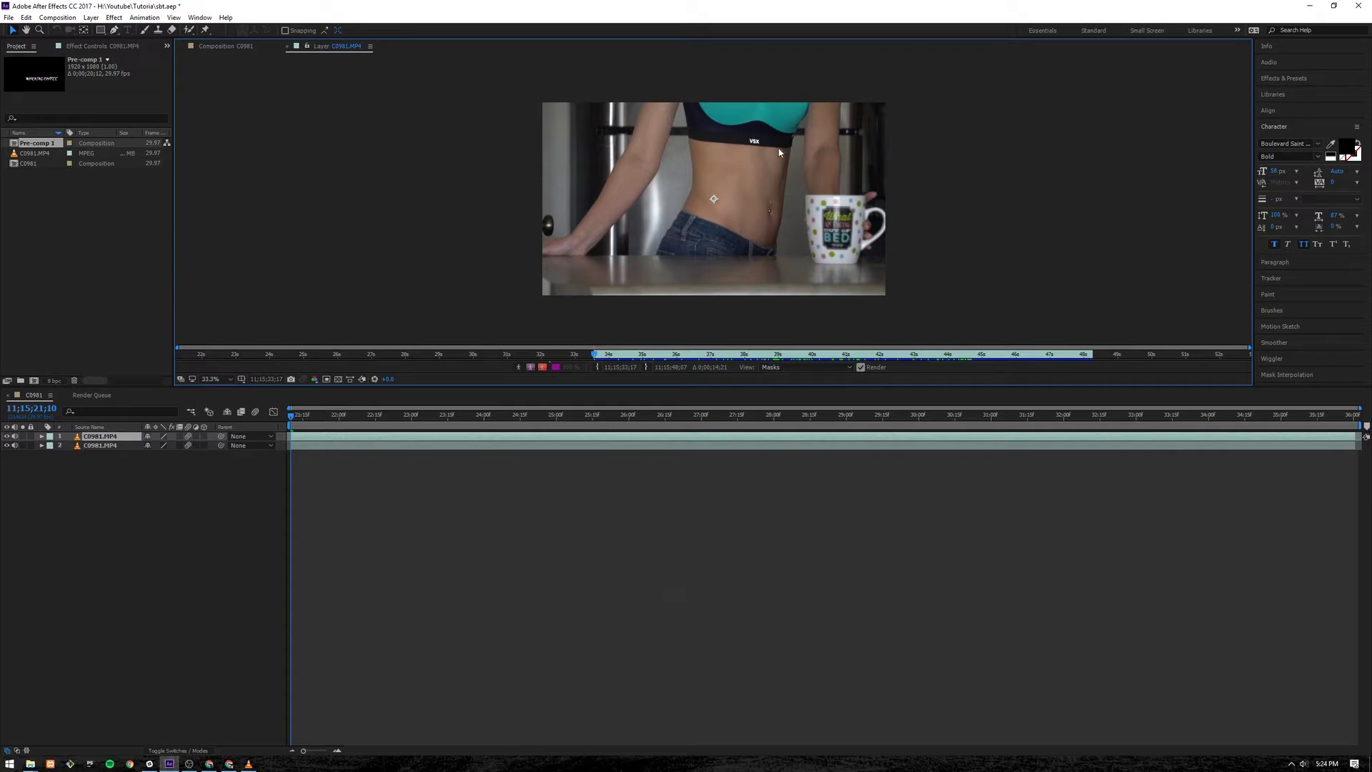
key("g")
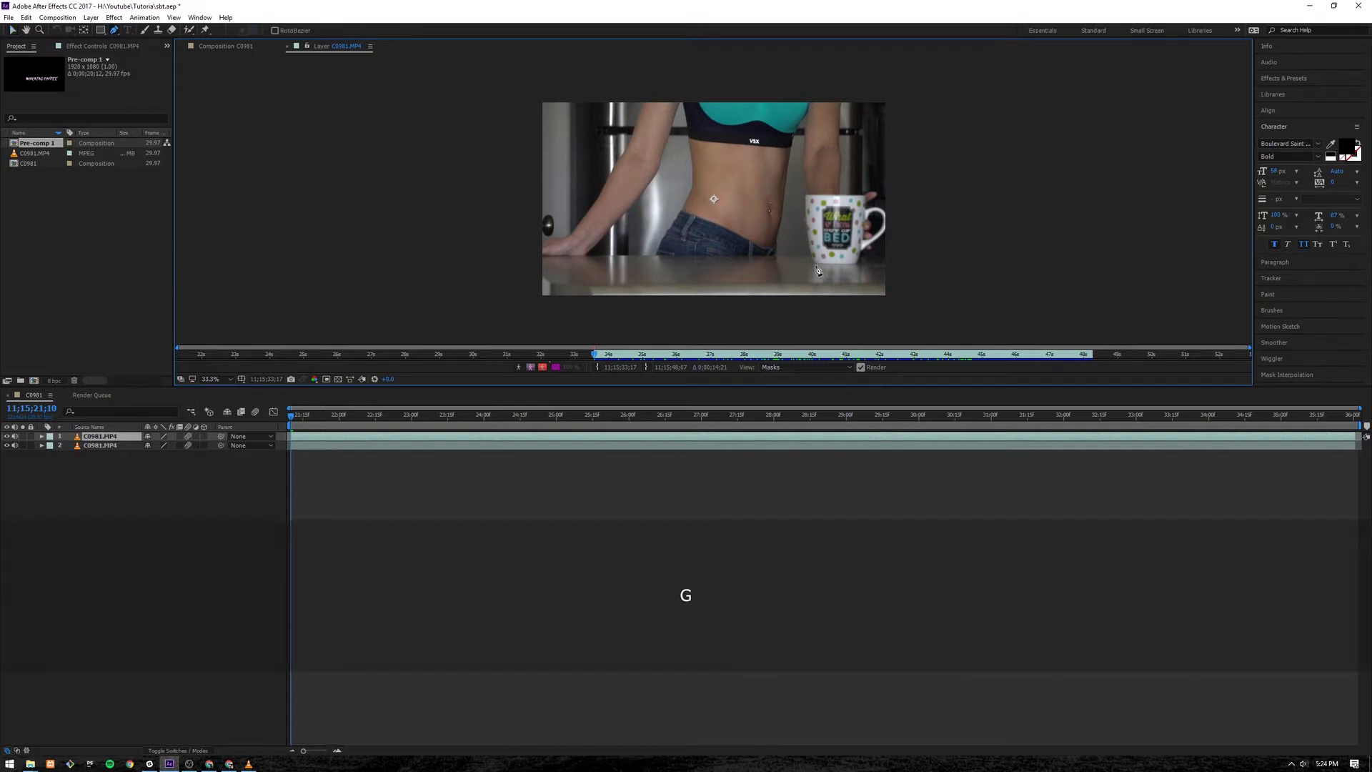
Trace a closed Pen mask around the mug's base, handle, rim and left side
left_click(815, 265)
left_click(863, 263)
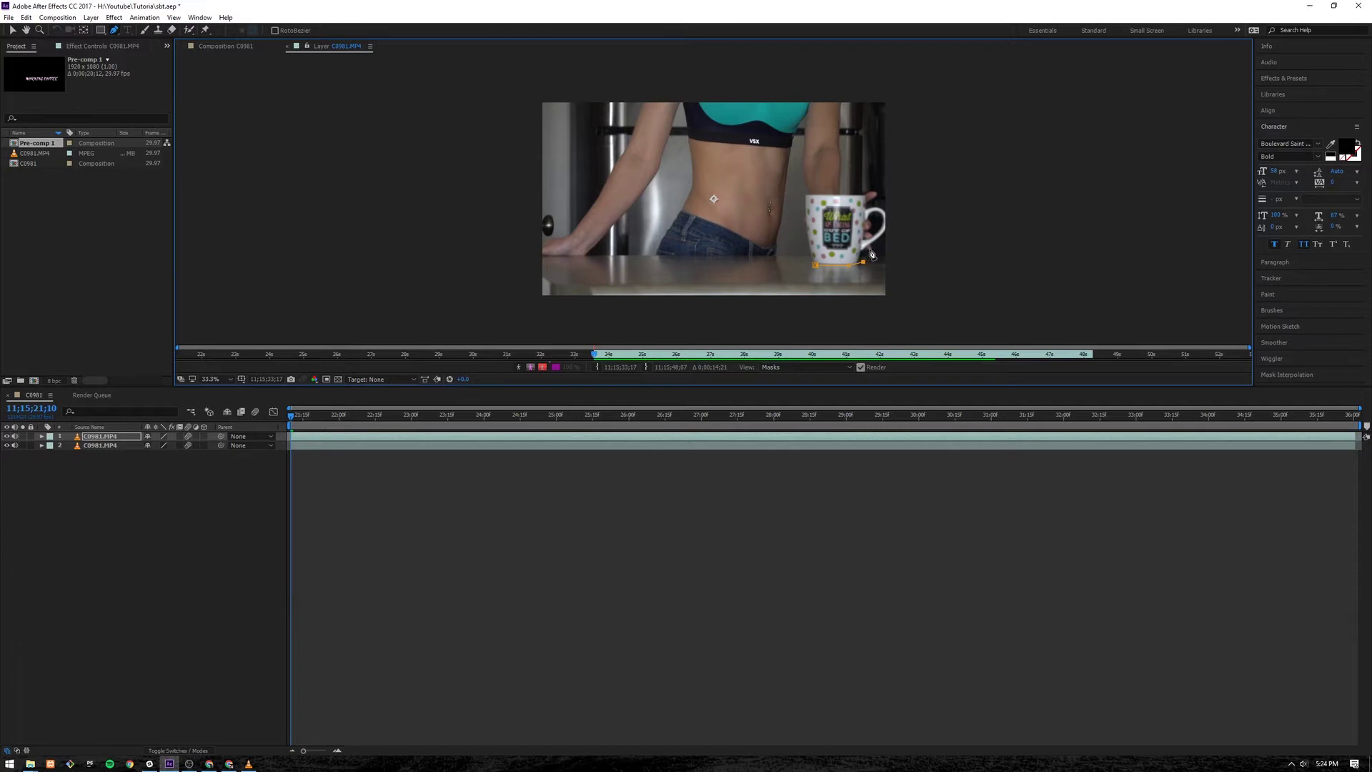
left_click(872, 249)
left_click(884, 239)
left_click(894, 229)
left_click(889, 207)
left_click(874, 202)
left_click(865, 189)
left_click(834, 188)
left_click(805, 189)
left_click(805, 207)
left_click(817, 266)
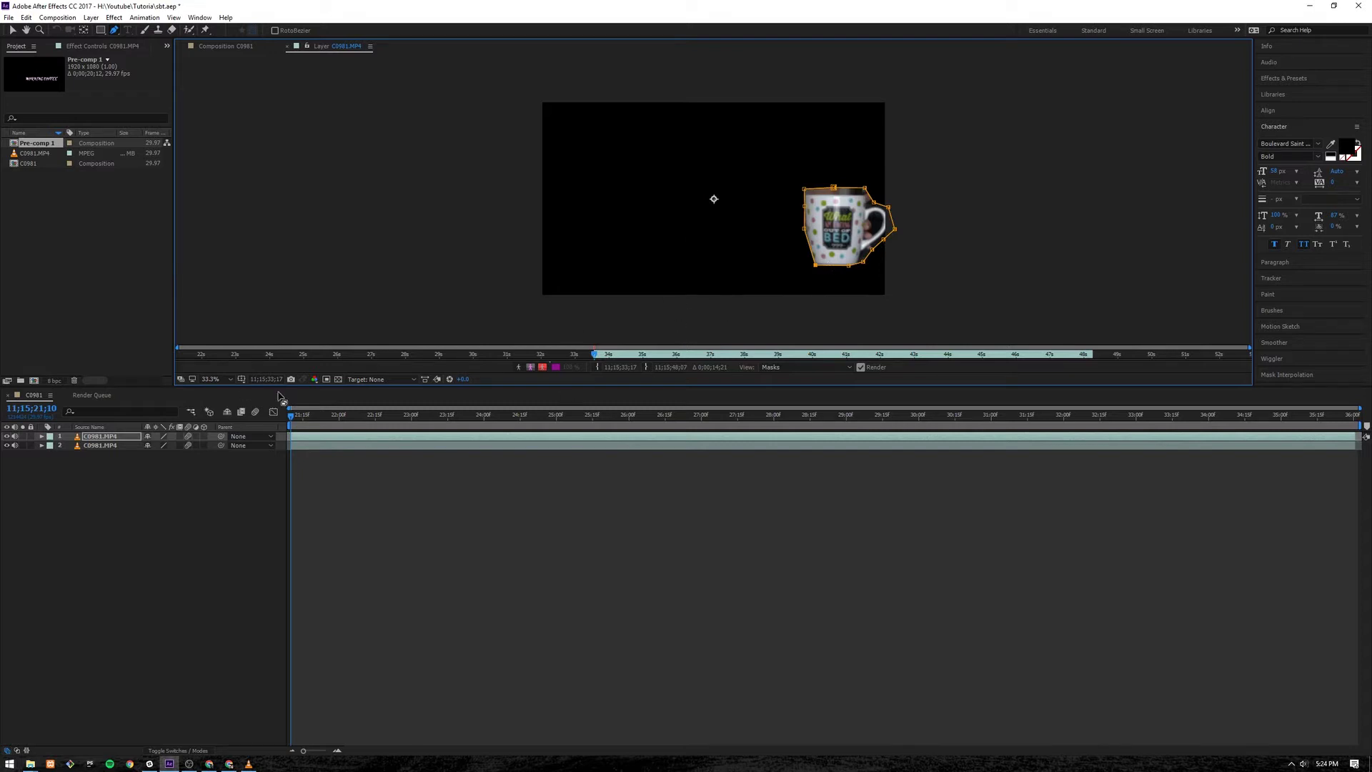
Reveal the top layer's Mask 1 and set it up with Track Mask
left_click(41, 437)
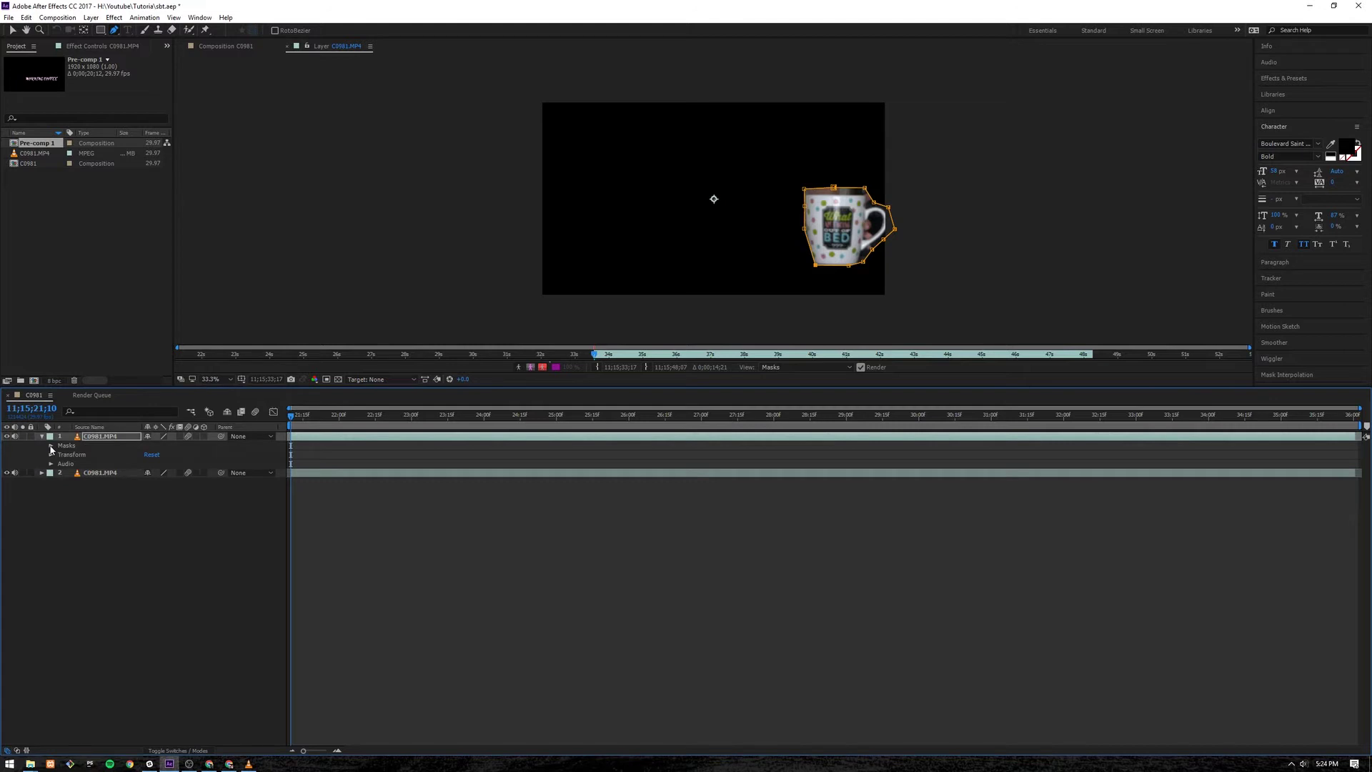
left_click(51, 446)
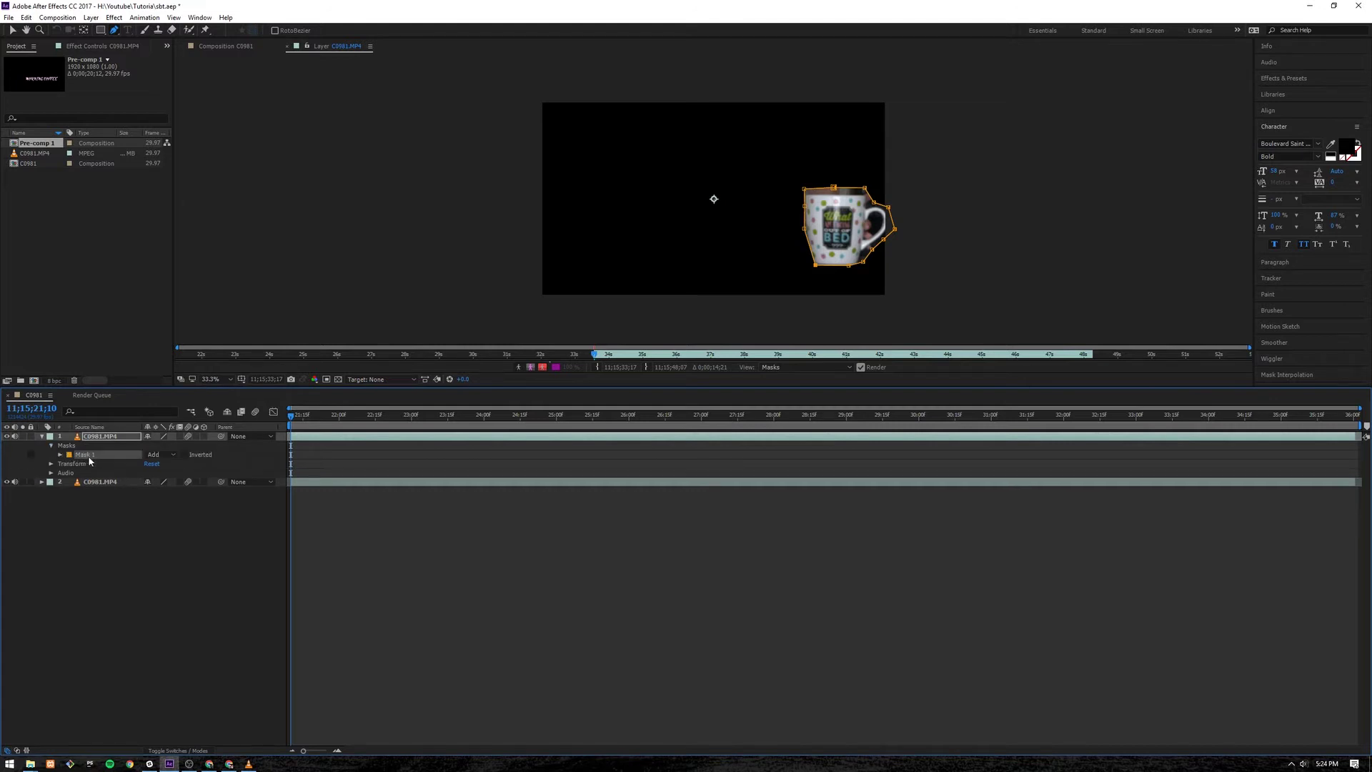
right_click(90, 456)
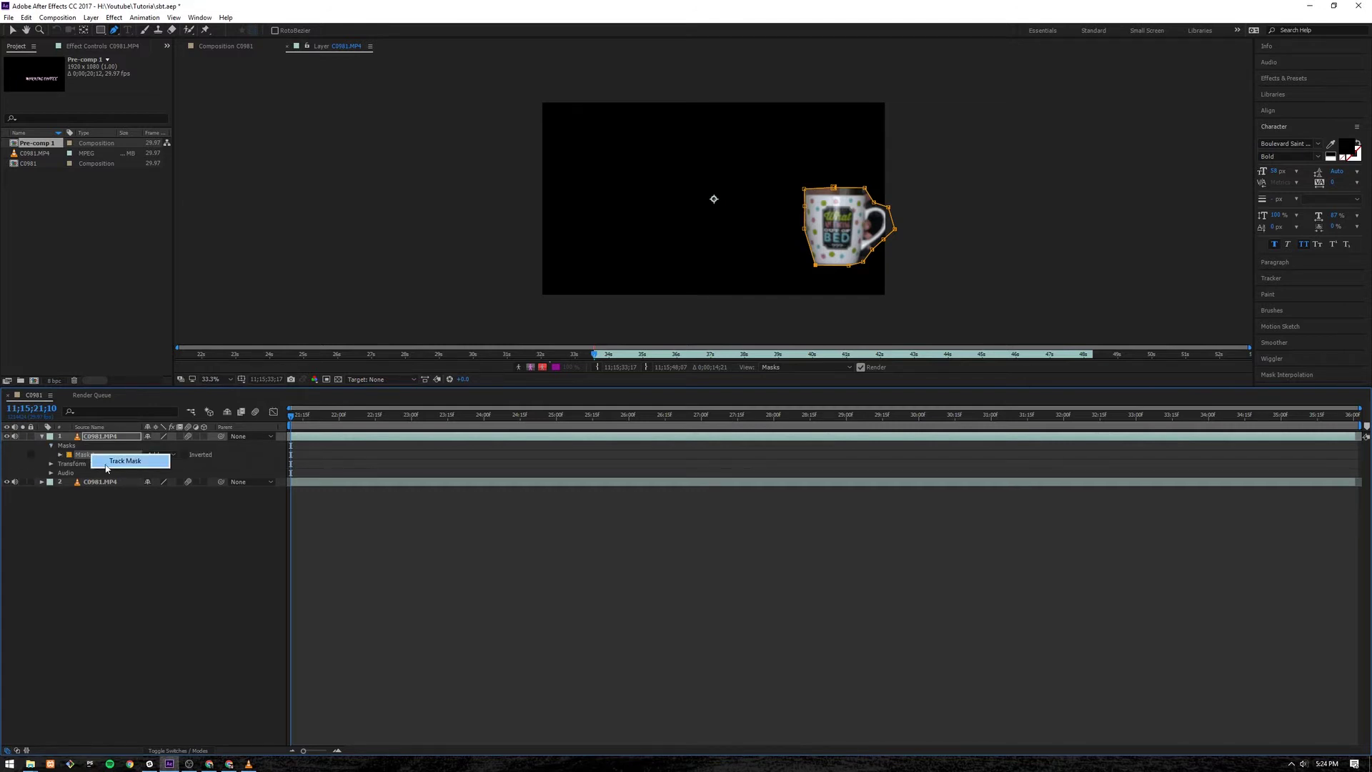
left_click(126, 461)
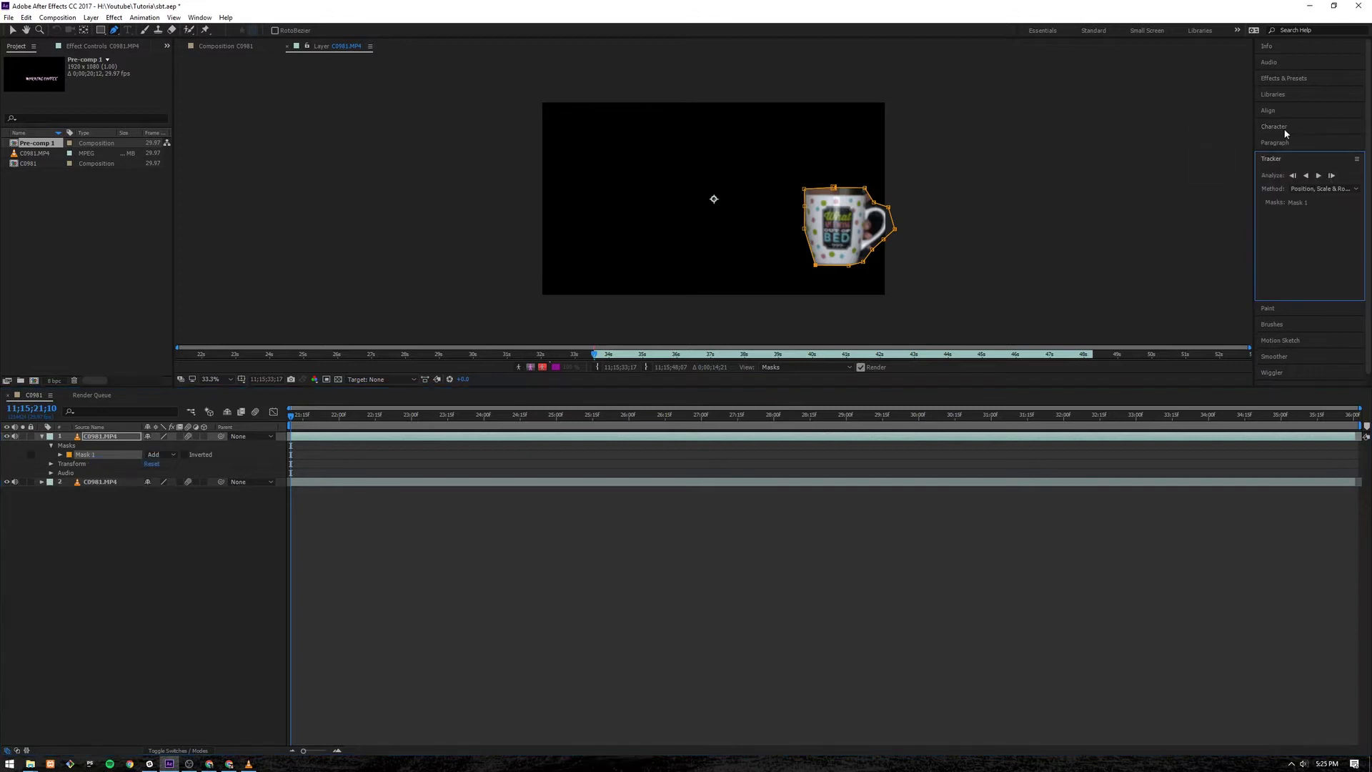
Analyze Mask 1 forward, stopping at about 29 s
left_click(1319, 176)
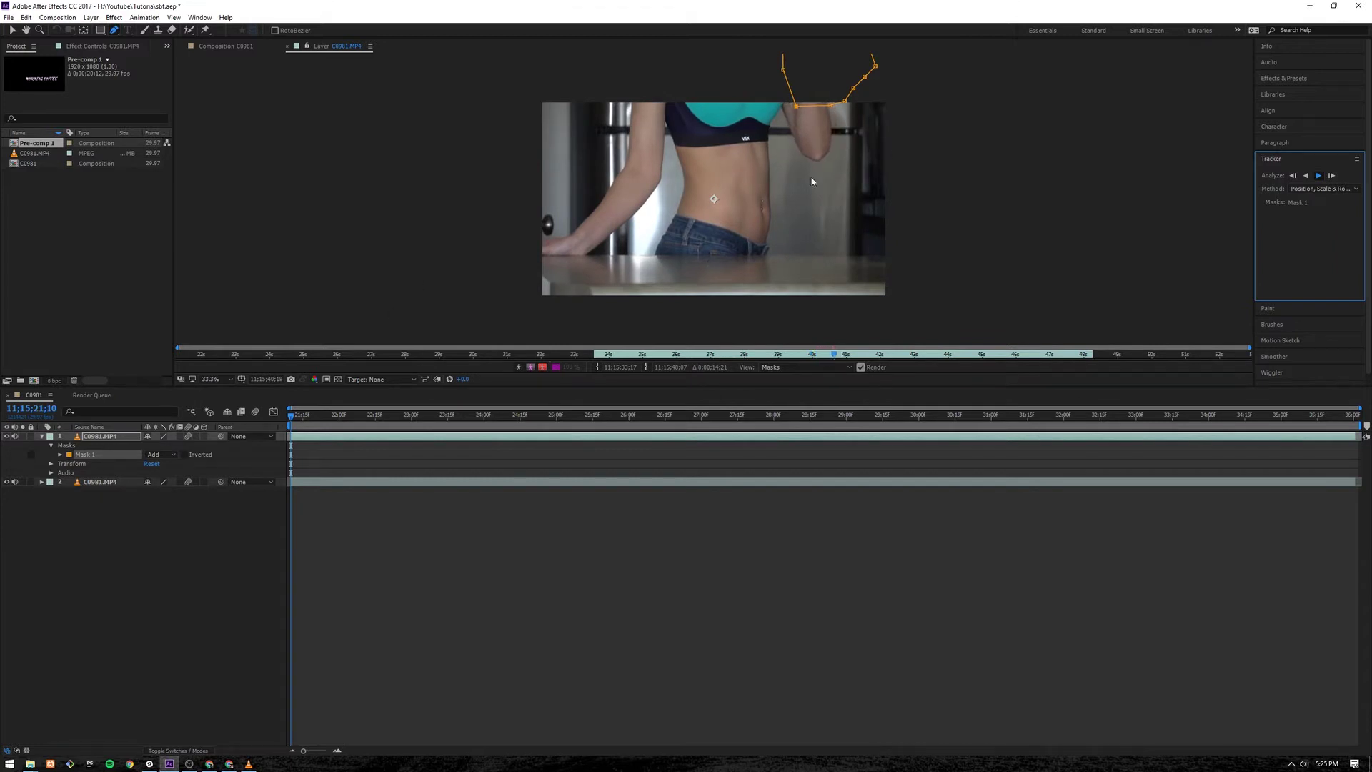
left_click(1323, 179)
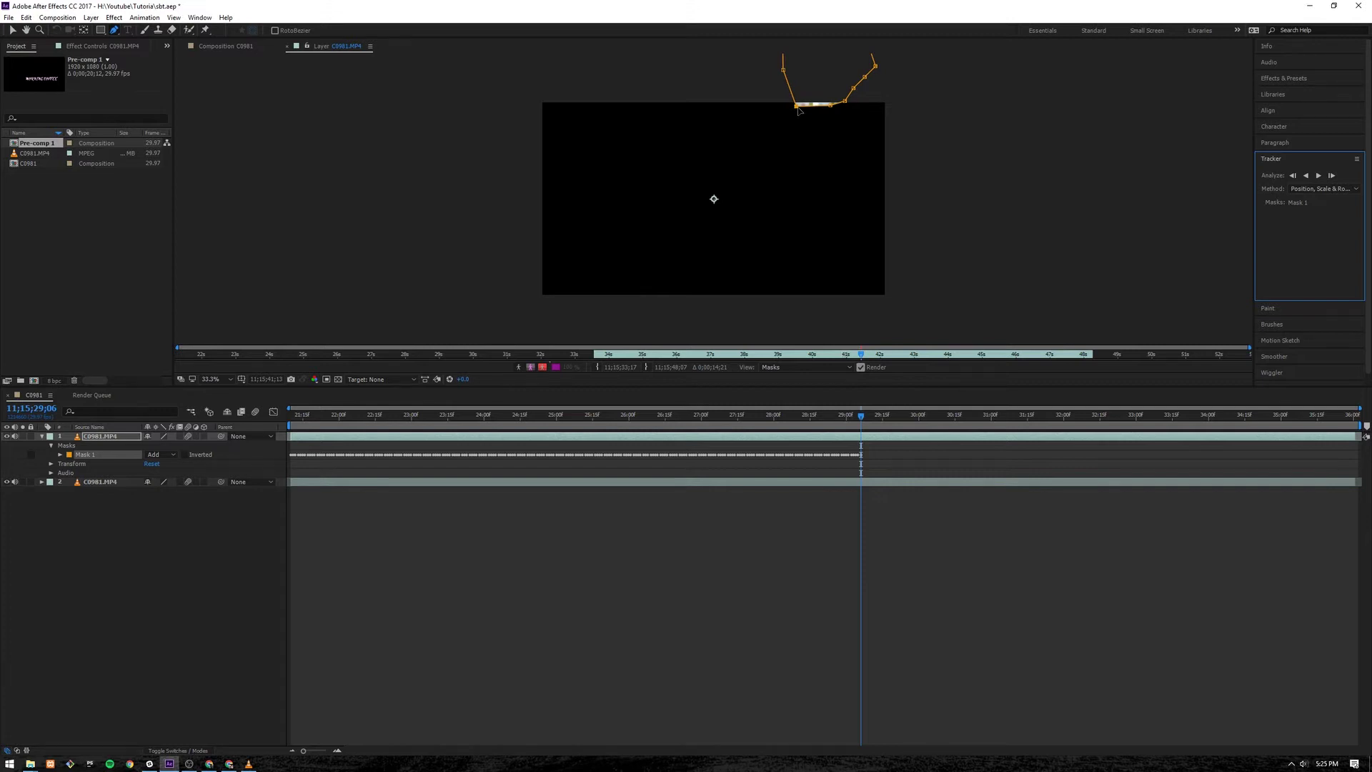
double_click(798, 107)
Drag Mask 1 down onto the mug at about 29 s and reselect it
key("v")
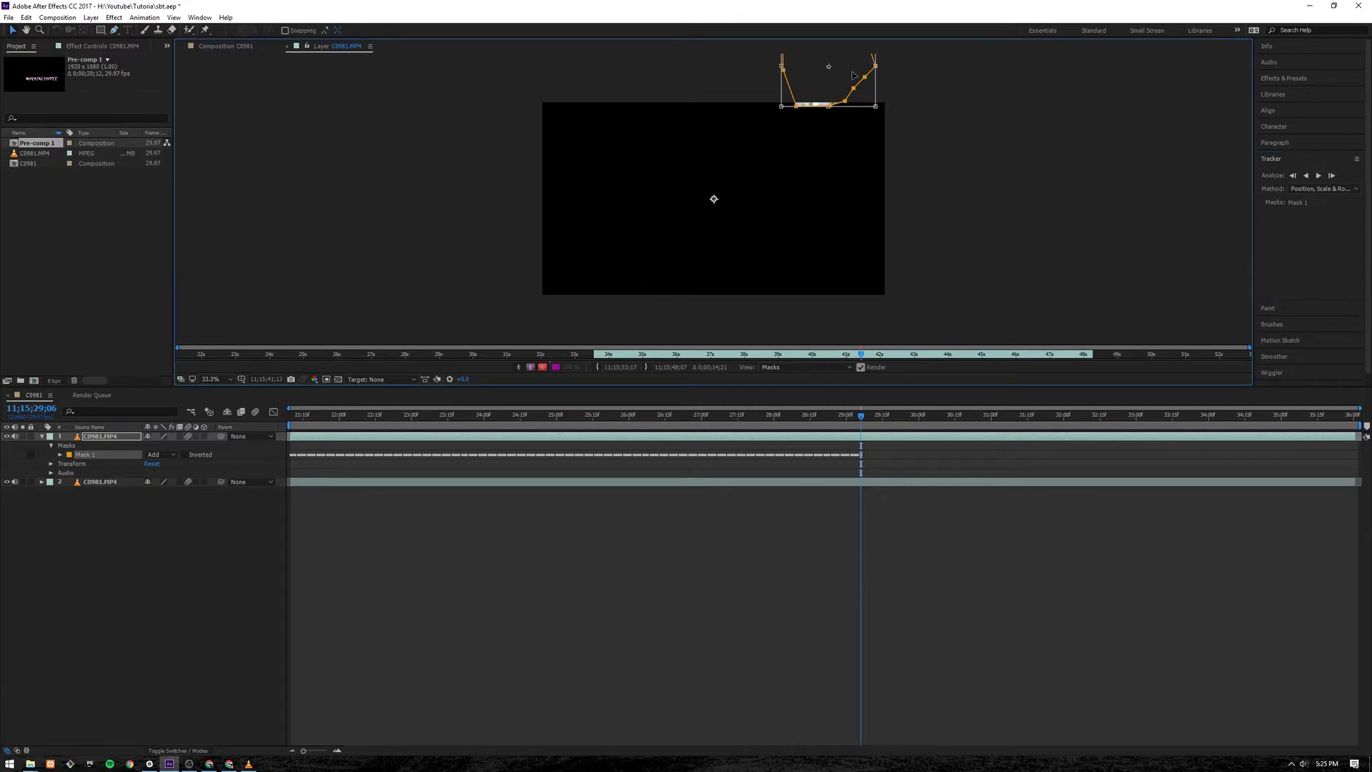
left_click_drag(851, 73, 852, 95)
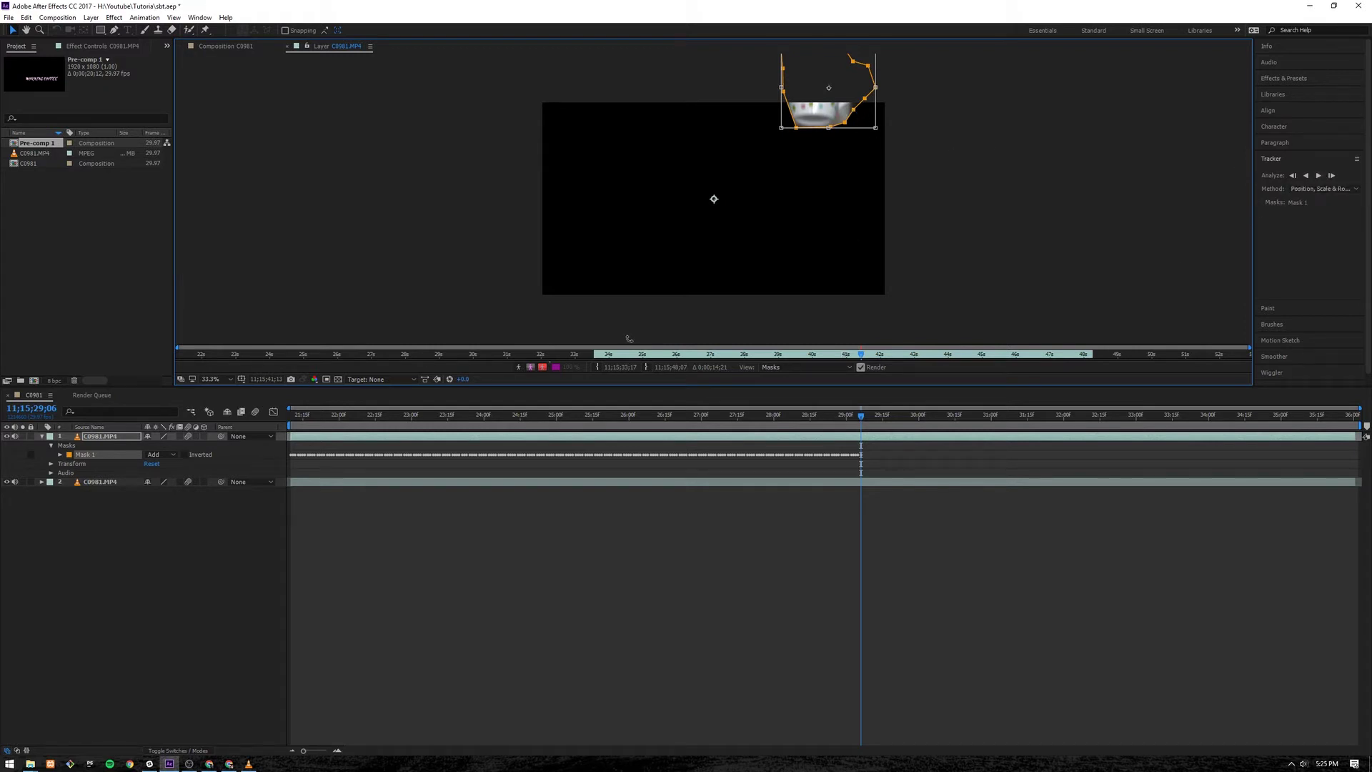
left_click(113, 562)
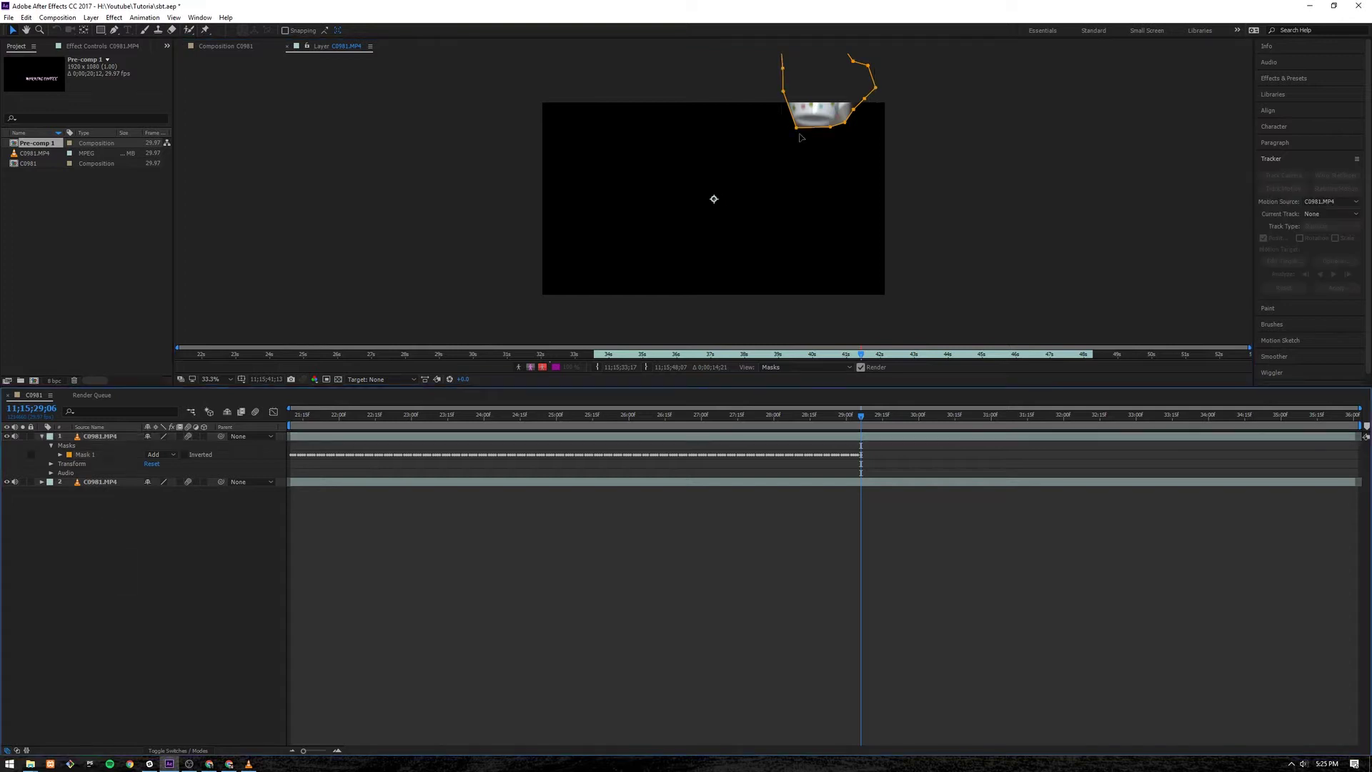
left_click(854, 112)
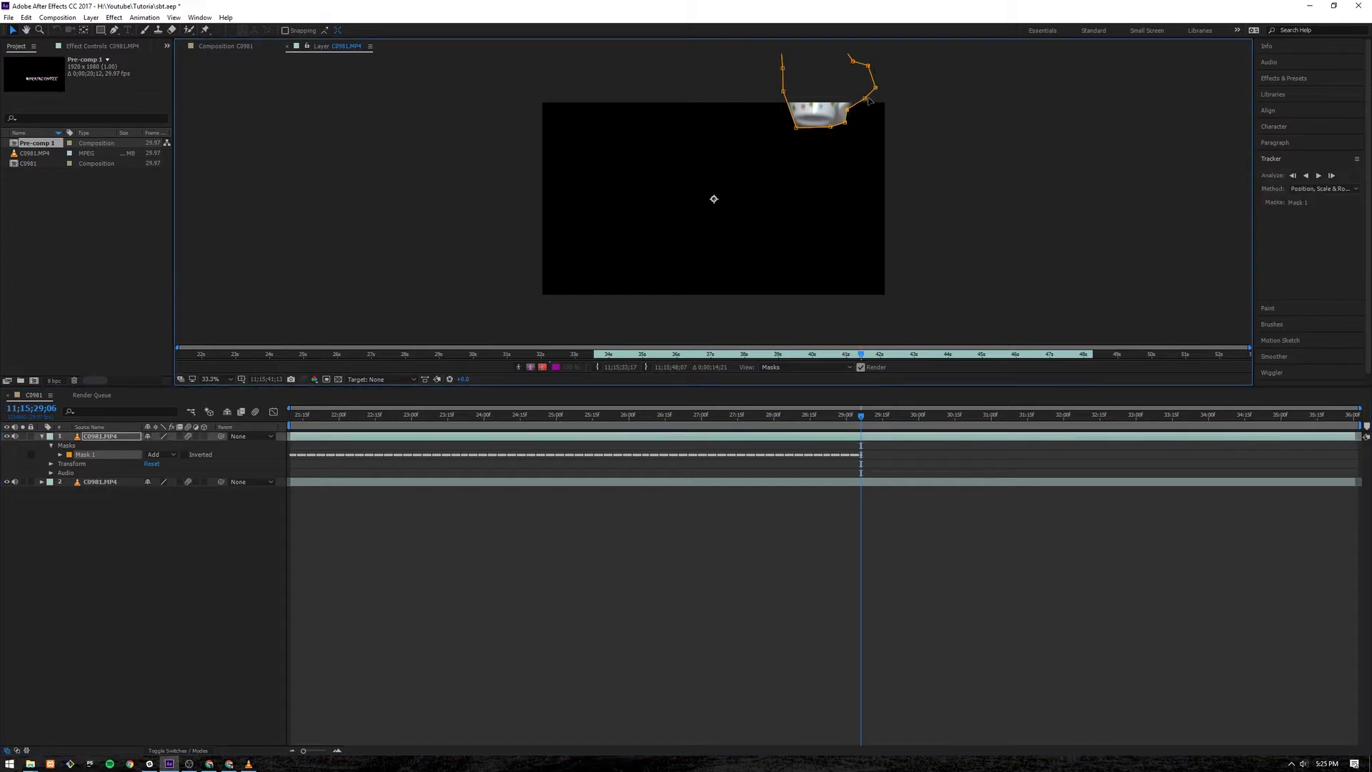
Resume tracking Mask 1, pulling its handle and bottom-left points back onto the mug
left_click(1320, 176)
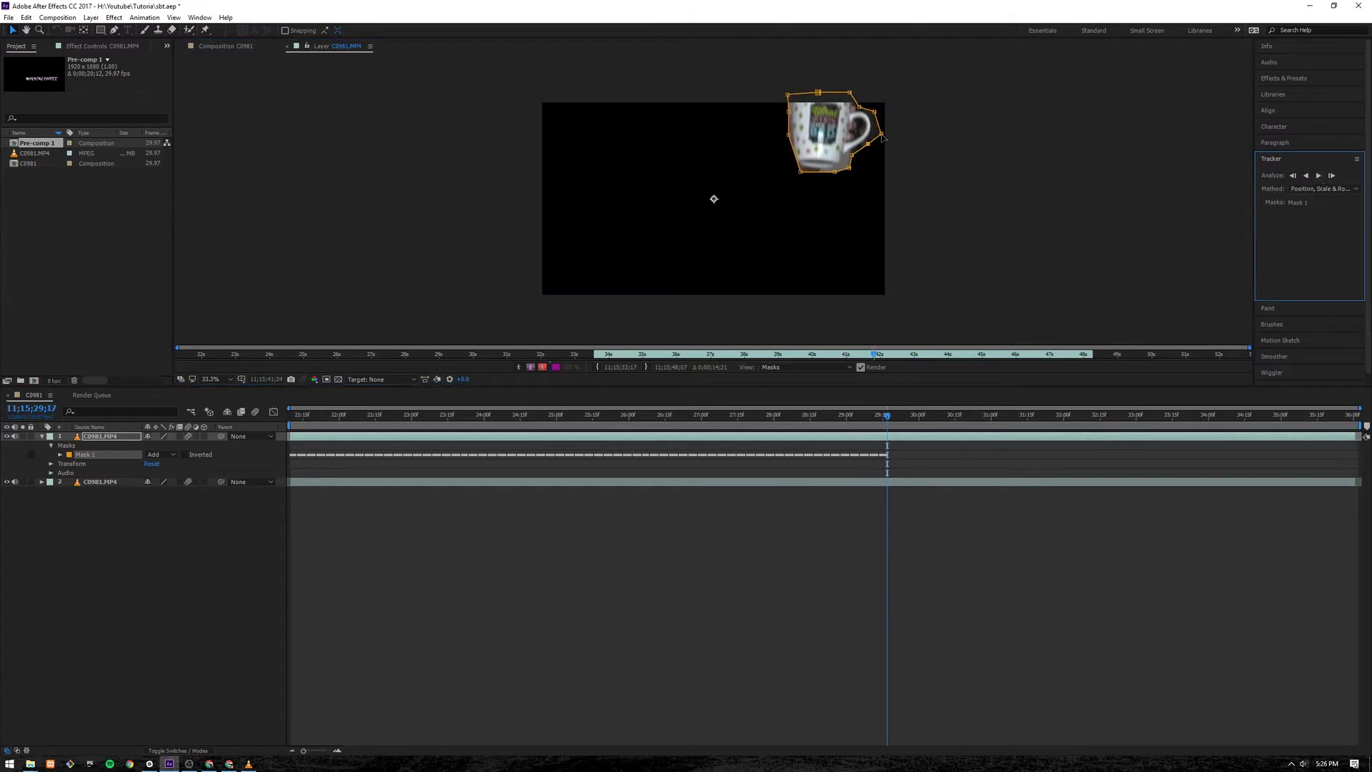
left_click_drag(883, 136, 874, 132)
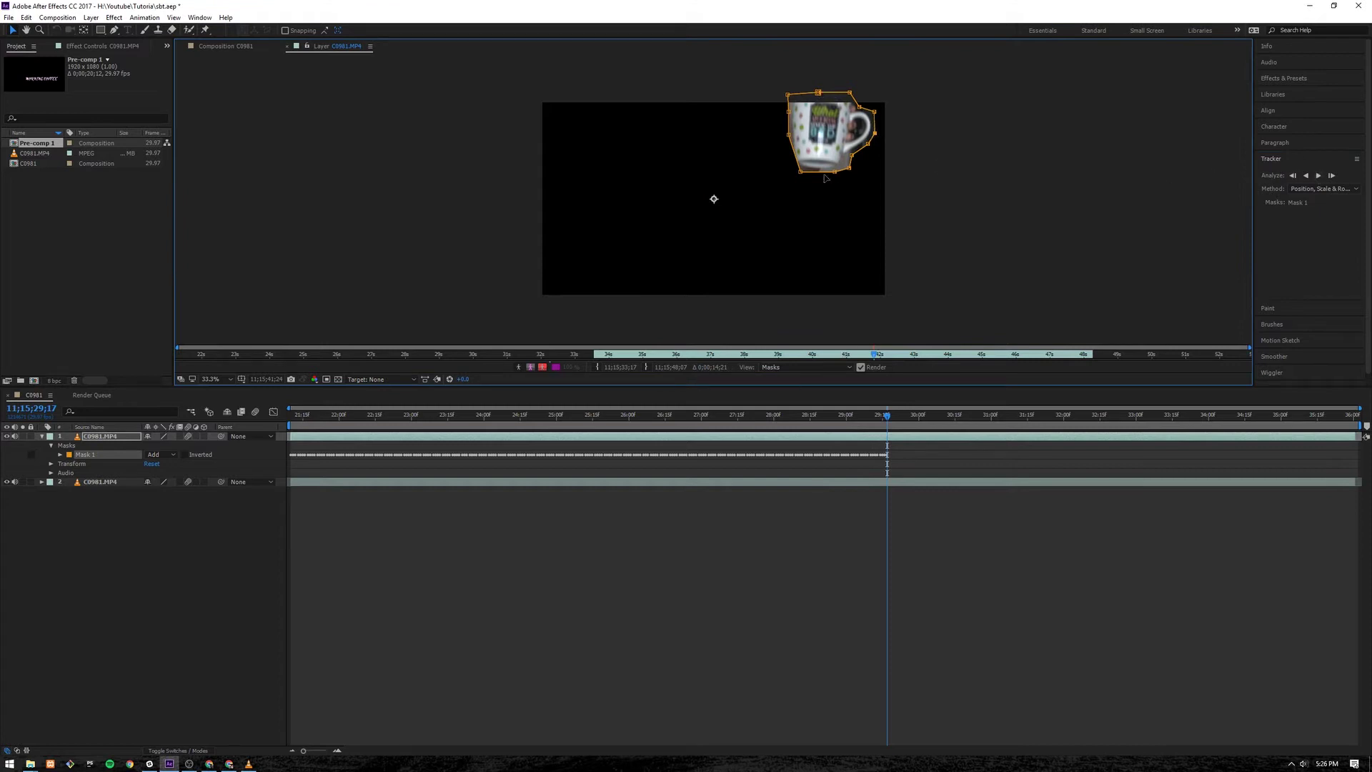
left_click_drag(802, 174, 801, 171)
left_click(1319, 176)
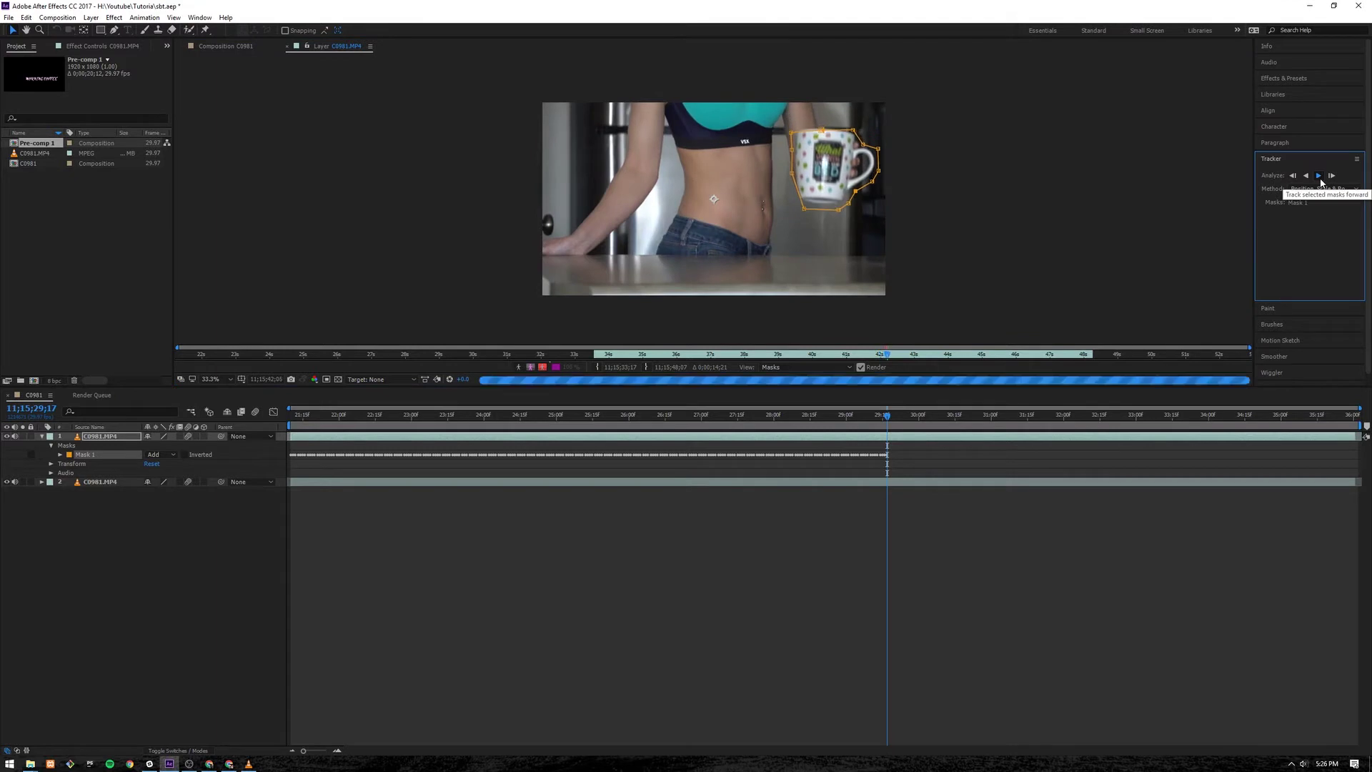
left_click(928, 251)
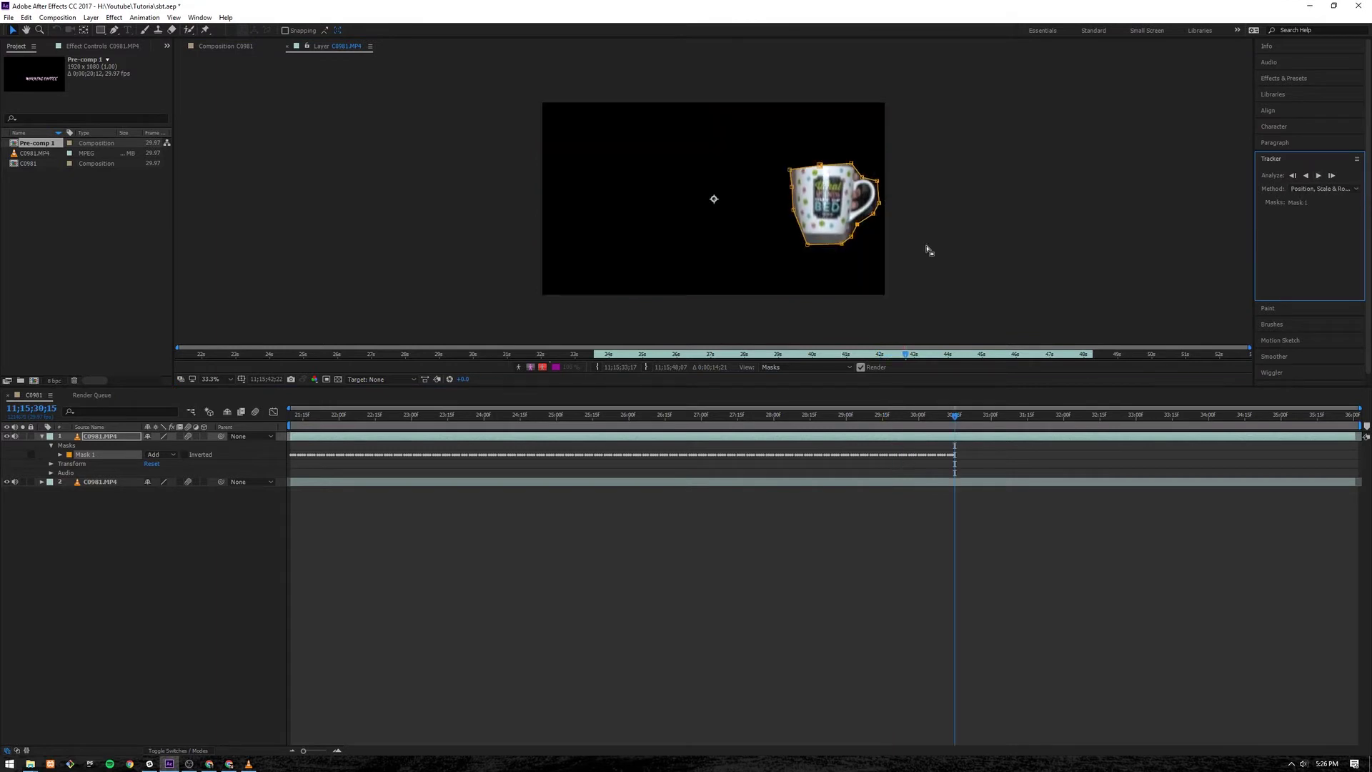
Tighten the mask at the mug's base, then track on to about 32 s and collapse the layer
left_click_drag(808, 243, 803, 237)
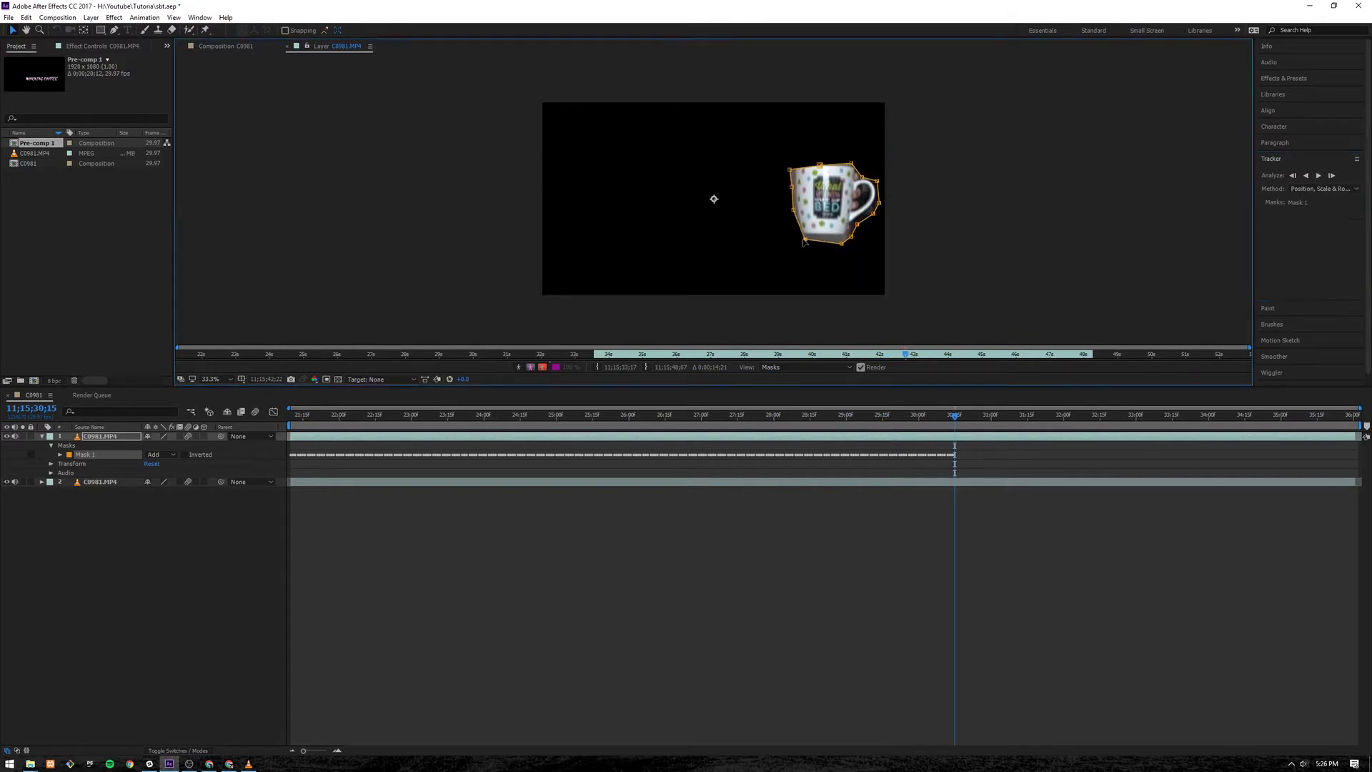
left_click_drag(844, 243, 847, 239)
left_click(1319, 177)
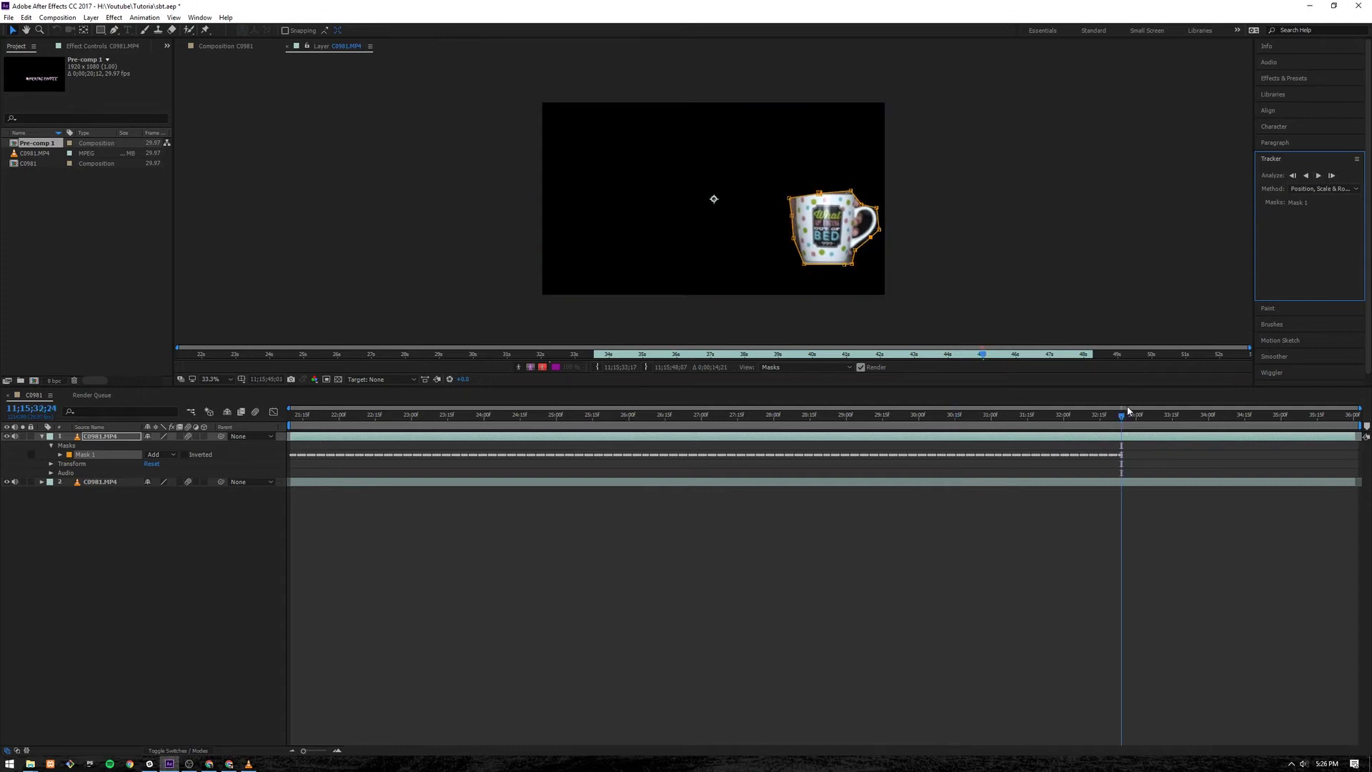
left_click(42, 437)
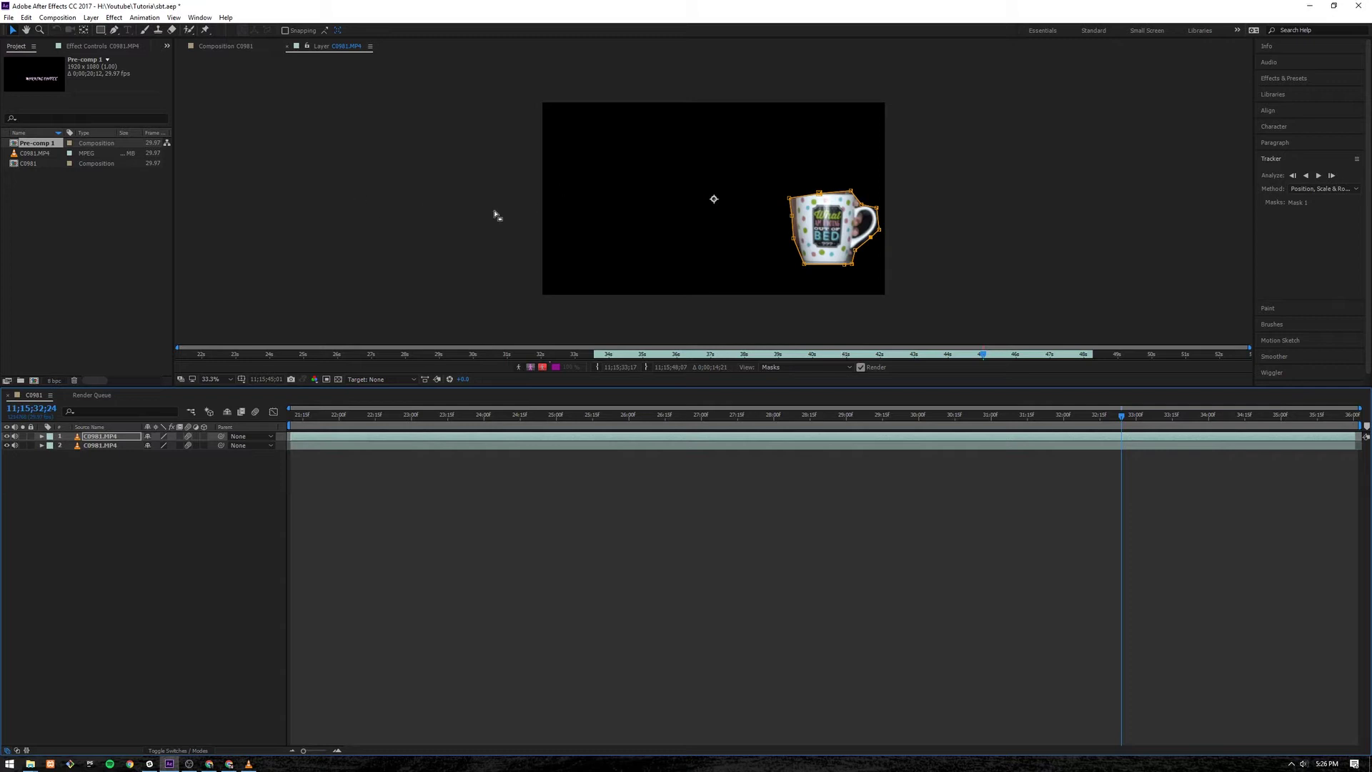
Return to composition C0981, deselect the mug layer, and activate the Horizontal Type tool
left_click(287, 48)
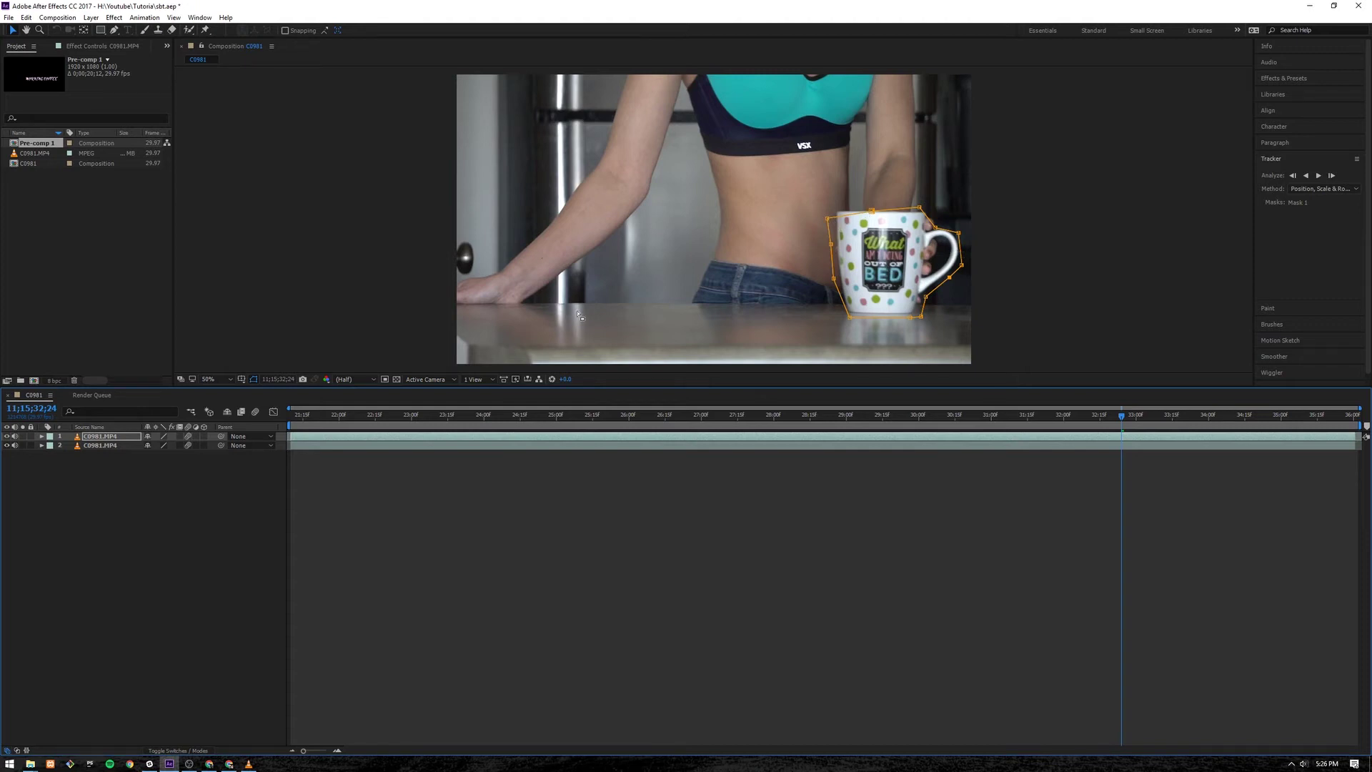
left_click(113, 530)
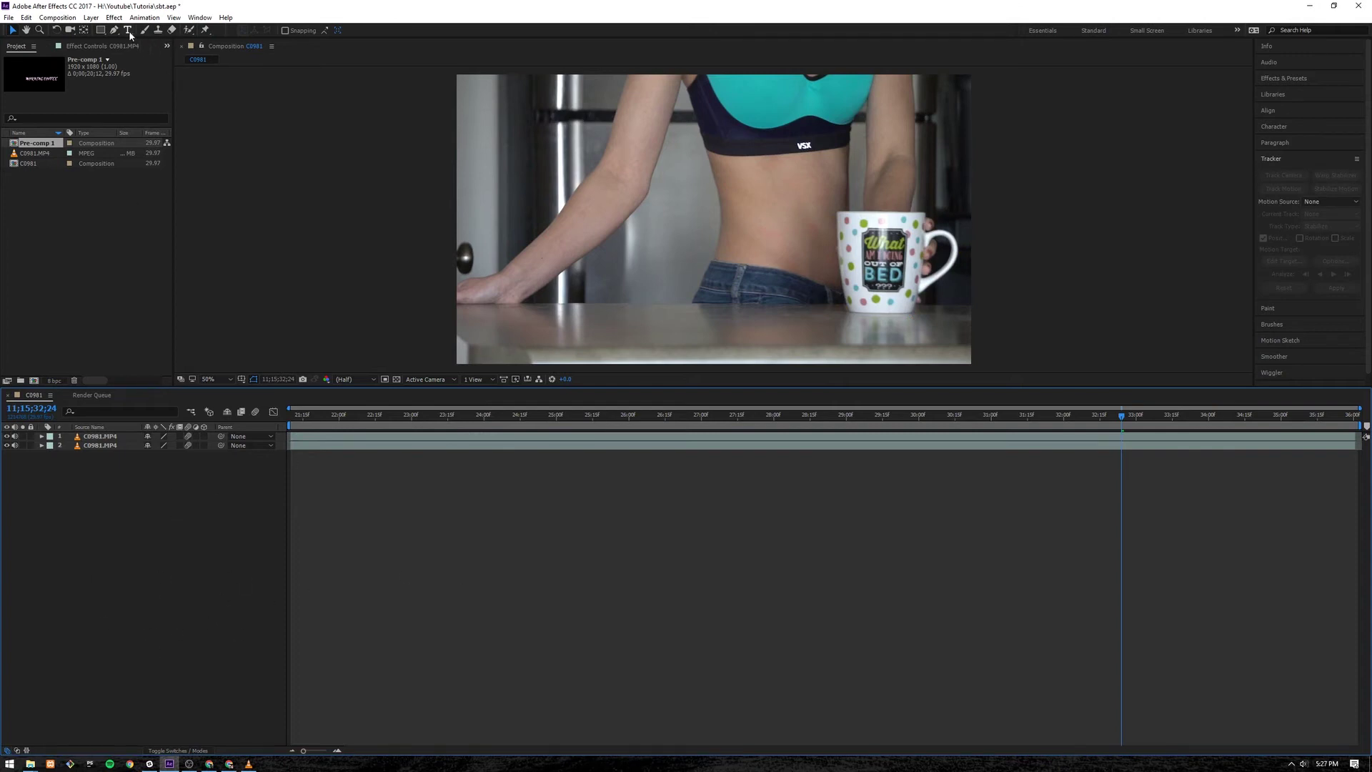
key("ctrl+t")
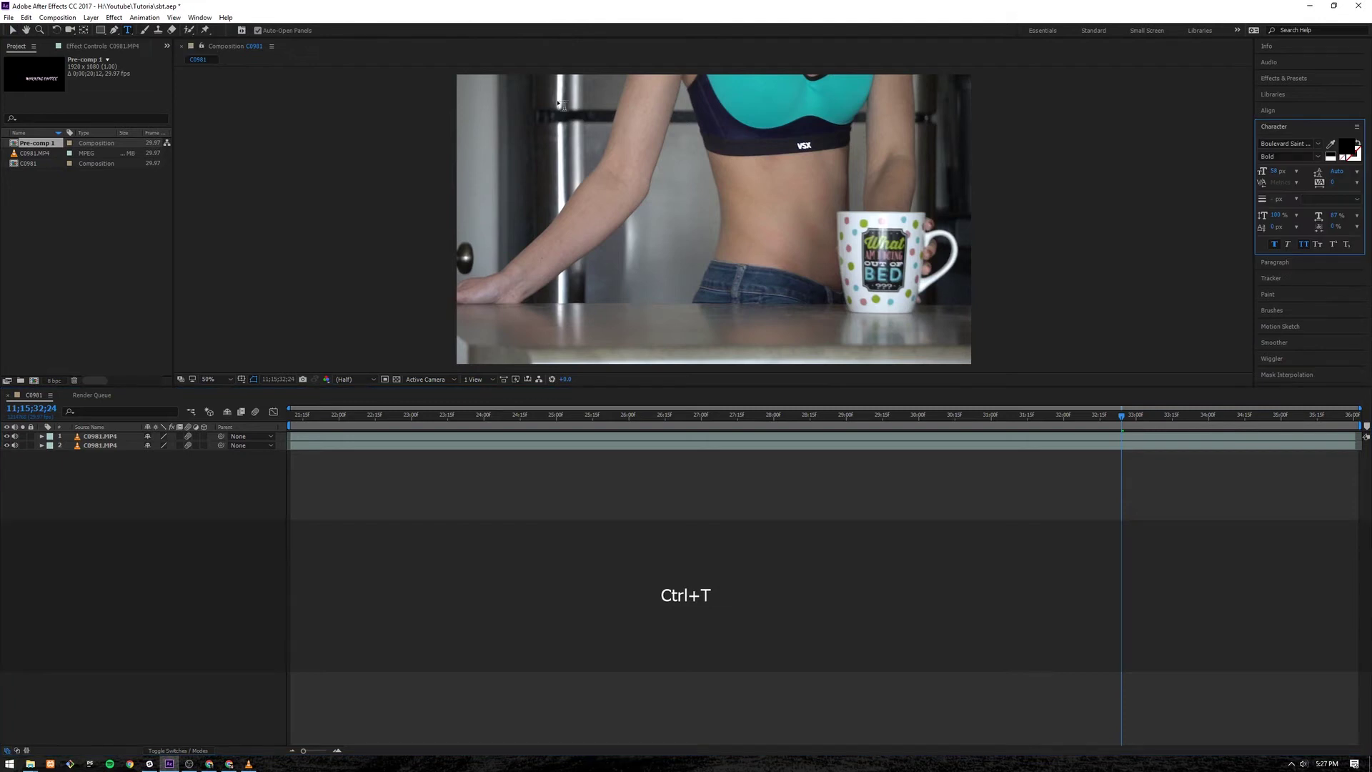
Type 'Morning Coffee' in the viewer and colour it light pink (EEA6F4)
left_click(695, 205)
type("Morning ")
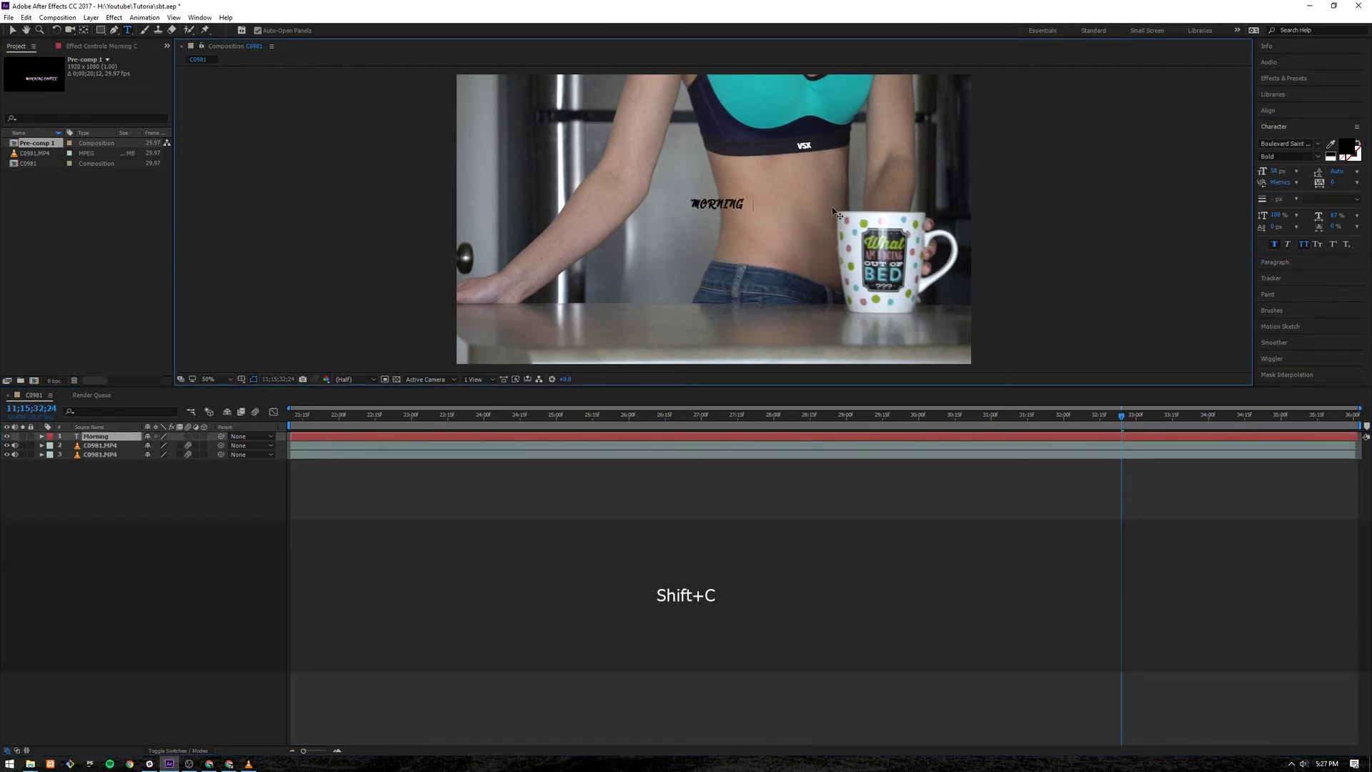
type("Coffee")
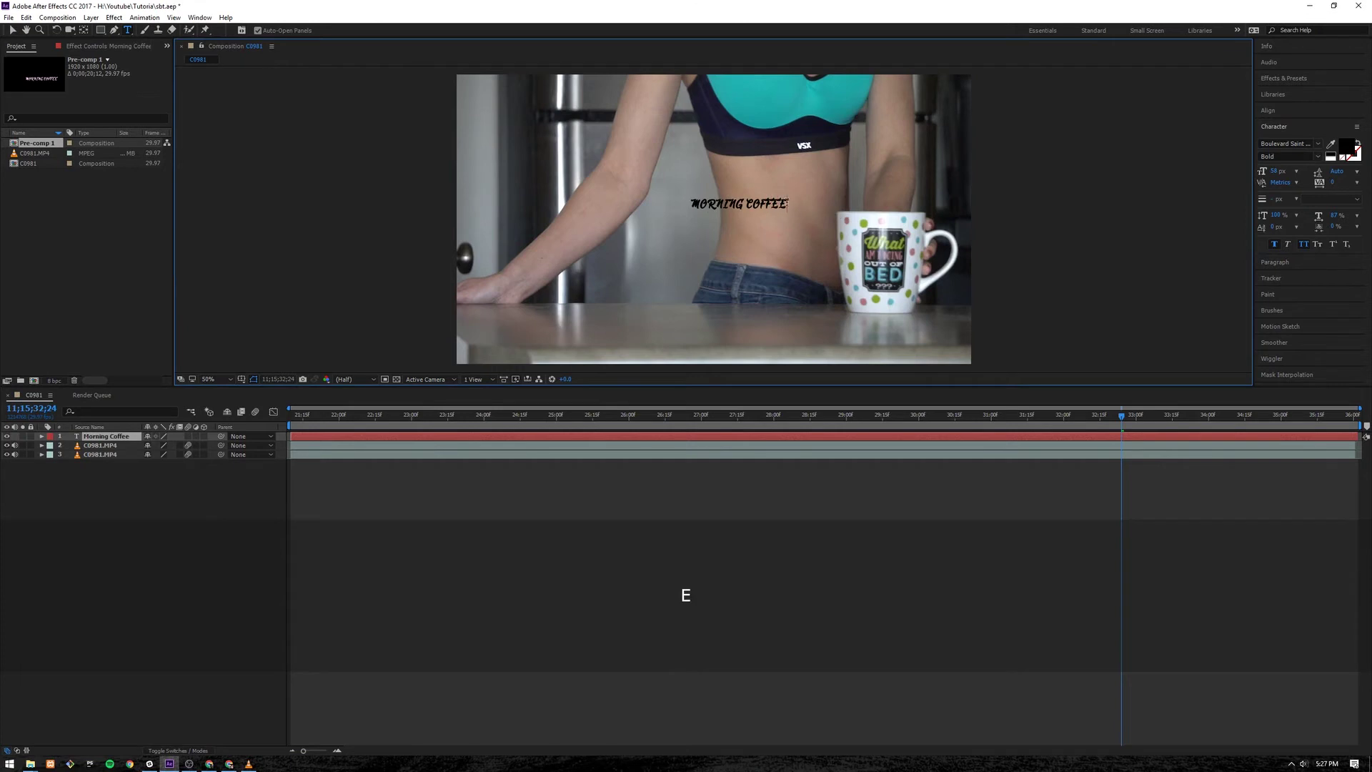
key("ctrl+a")
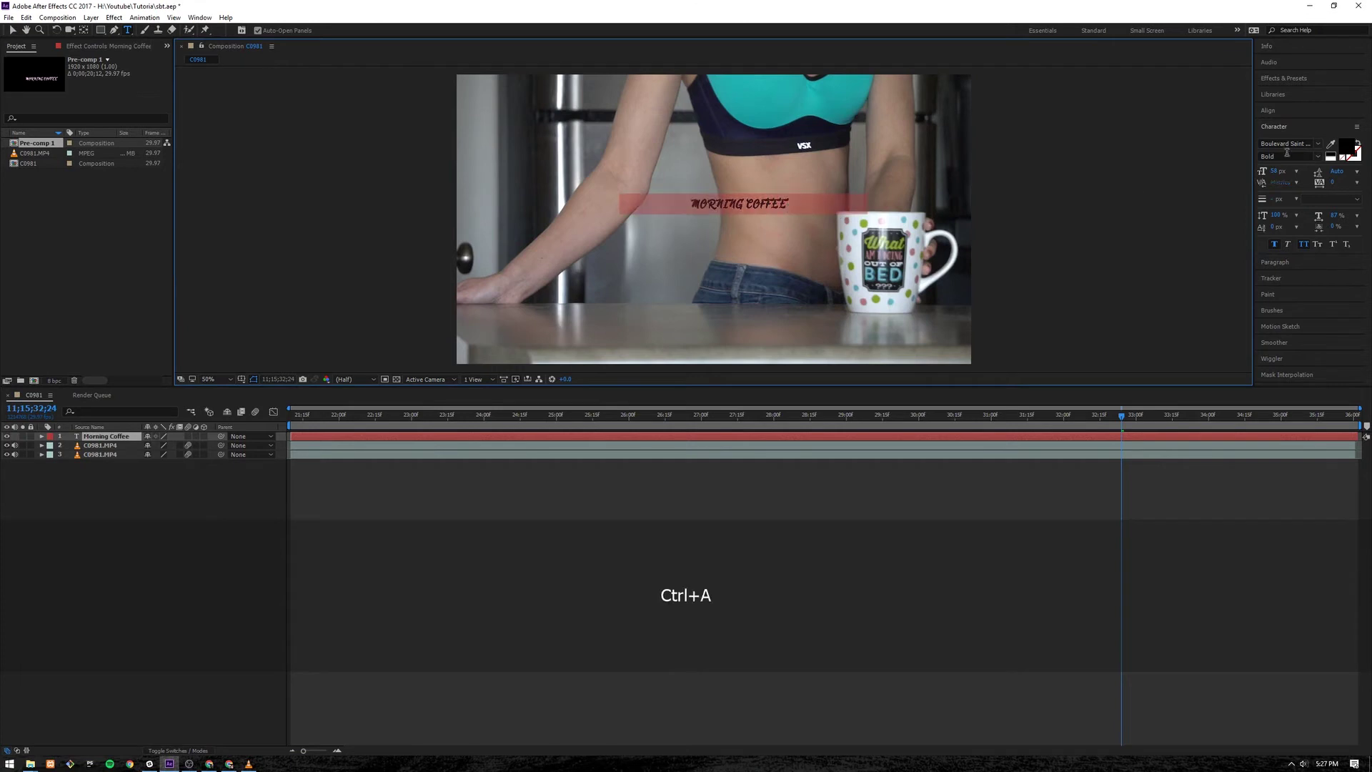
left_click(1348, 149)
left_click(363, 143)
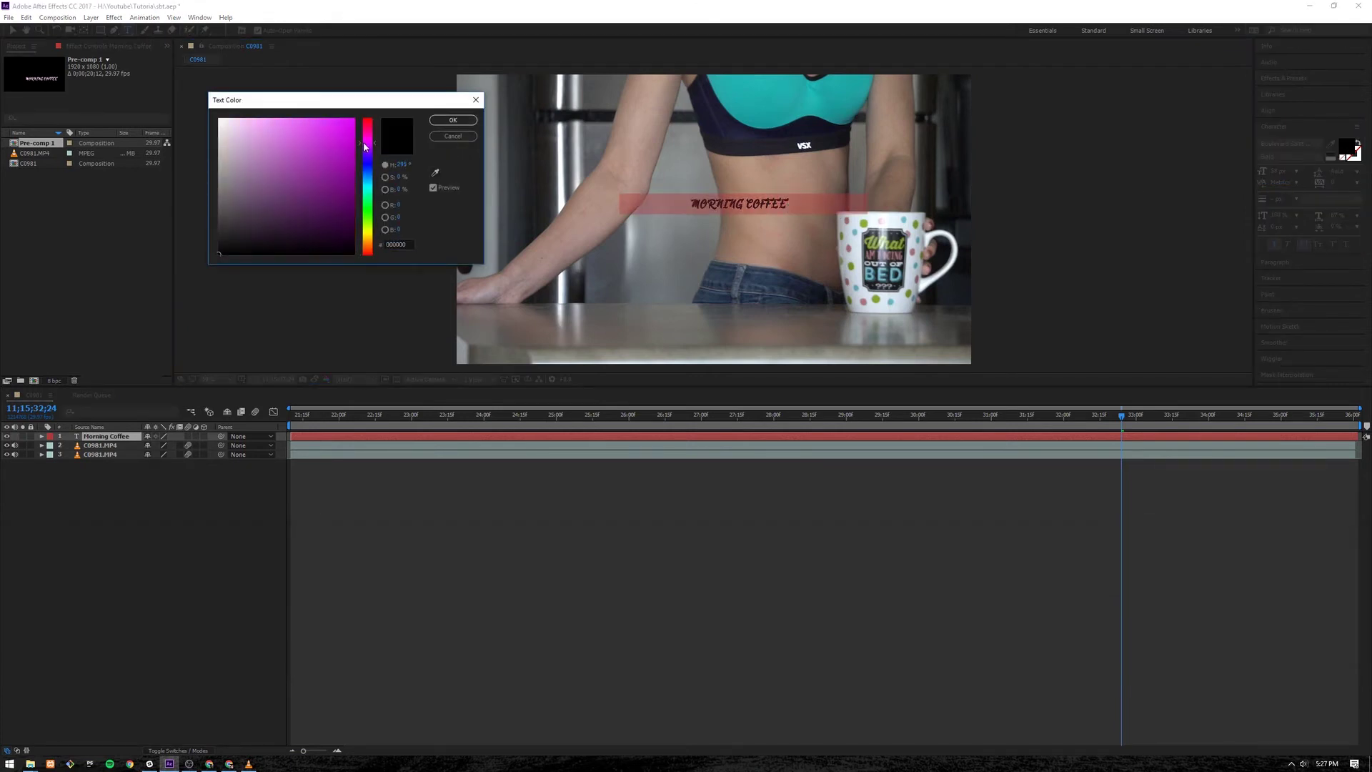
left_click(262, 123)
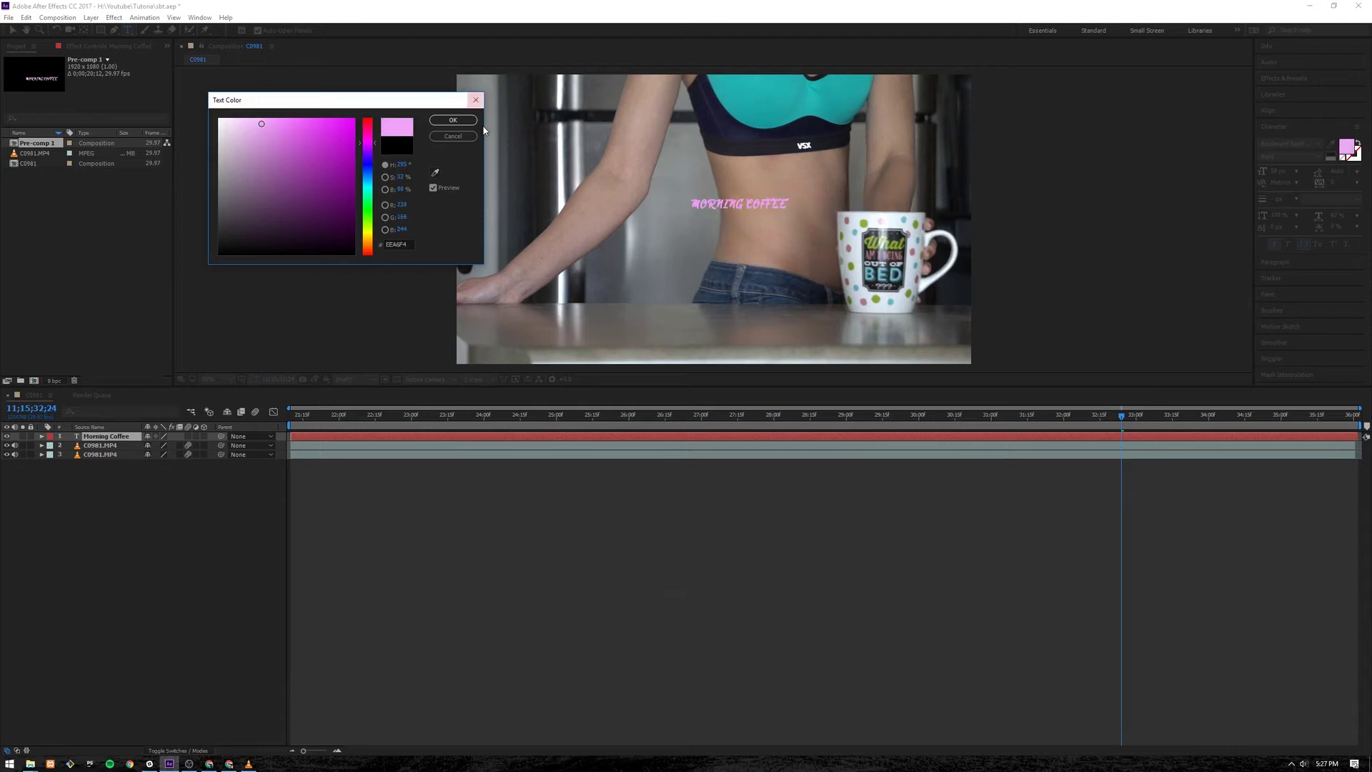
left_click(453, 120)
left_click(108, 572)
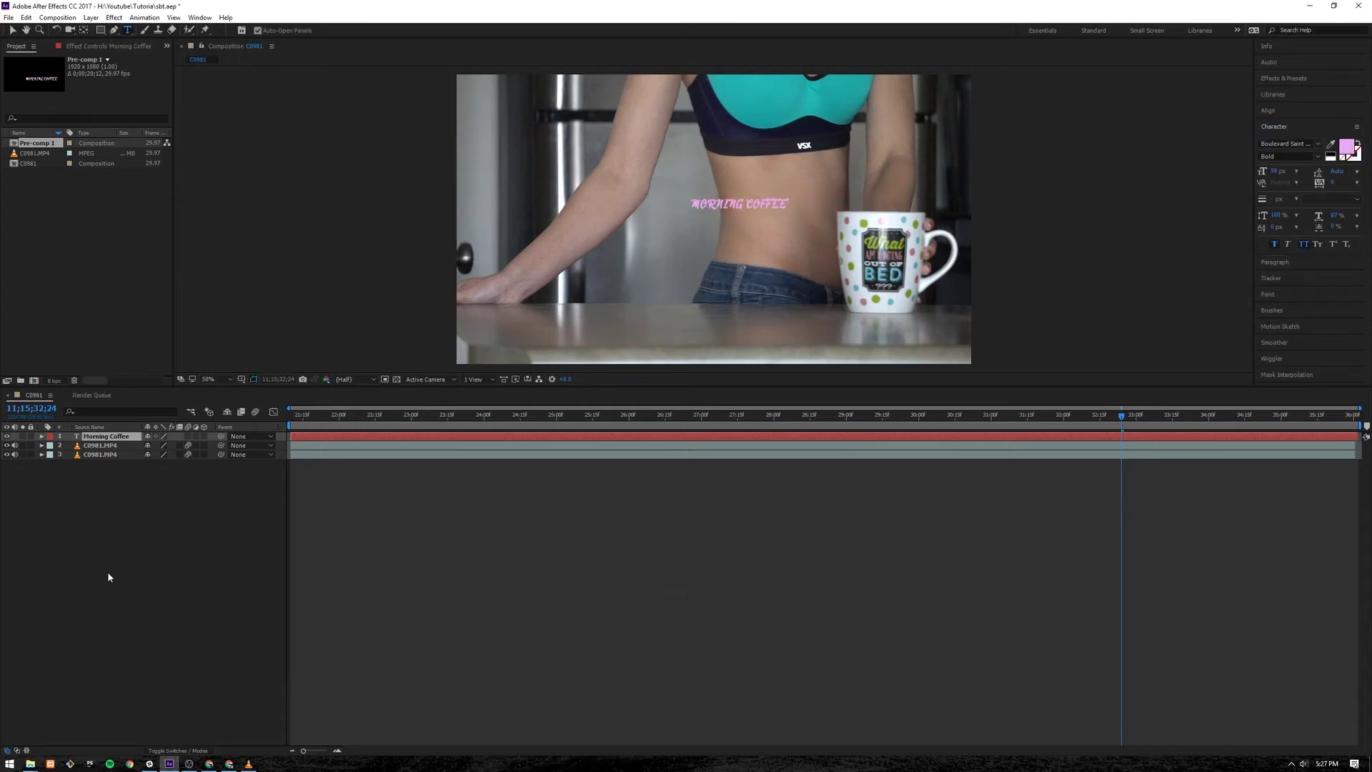
Enlarge the Morning Coffee text and move it down level with the mug
left_click(116, 438)
left_click(116, 441)
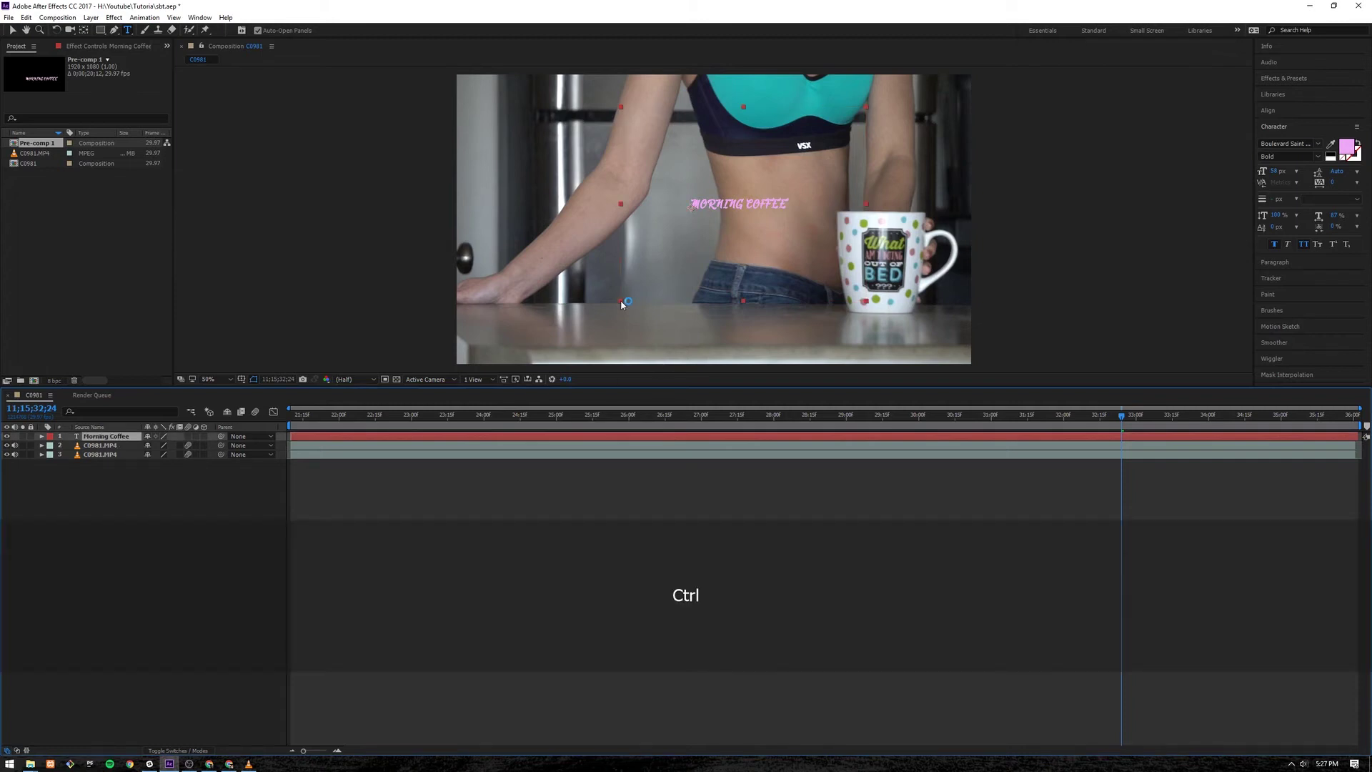
left_click_drag(622, 304, 438, 365)
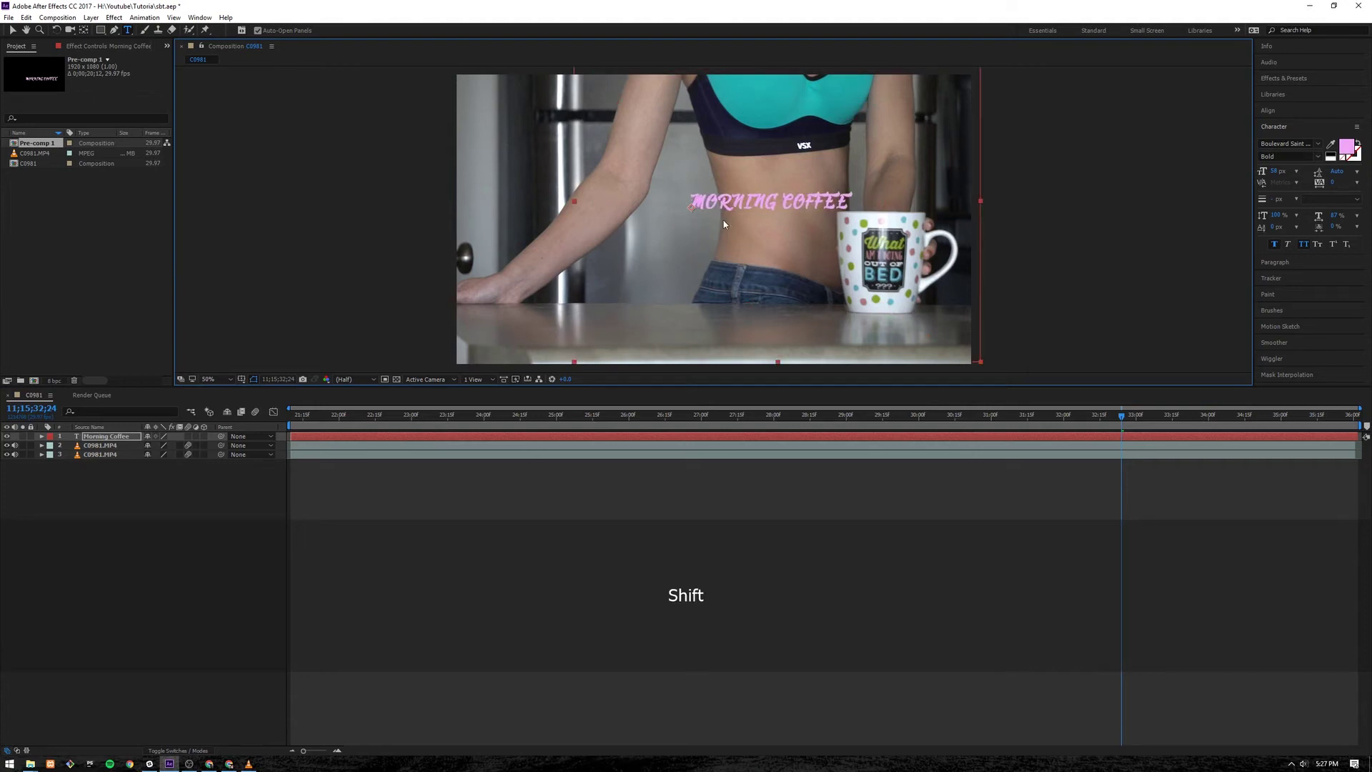
left_click_drag(777, 203, 808, 252)
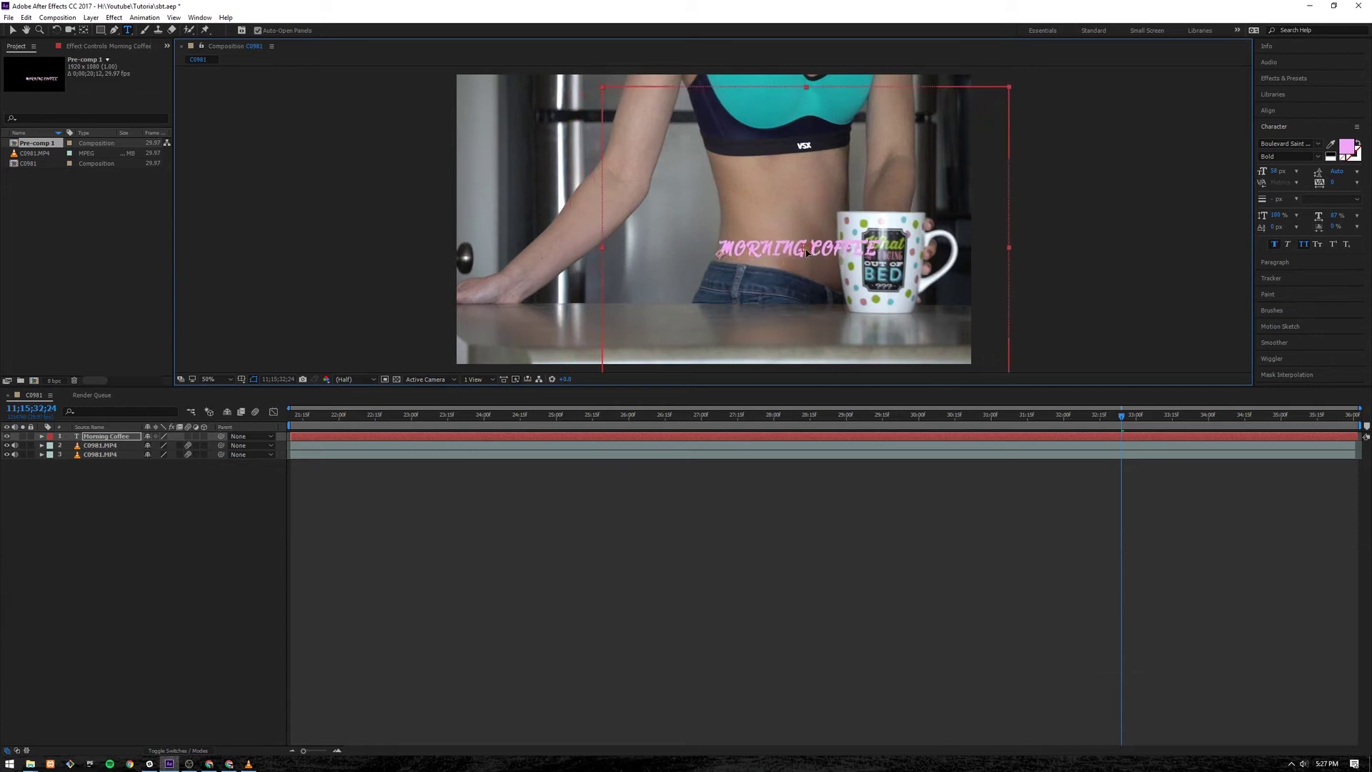
Move the Morning Coffee layer beneath the masked C0981.MP4 mug layer
left_click(201, 608)
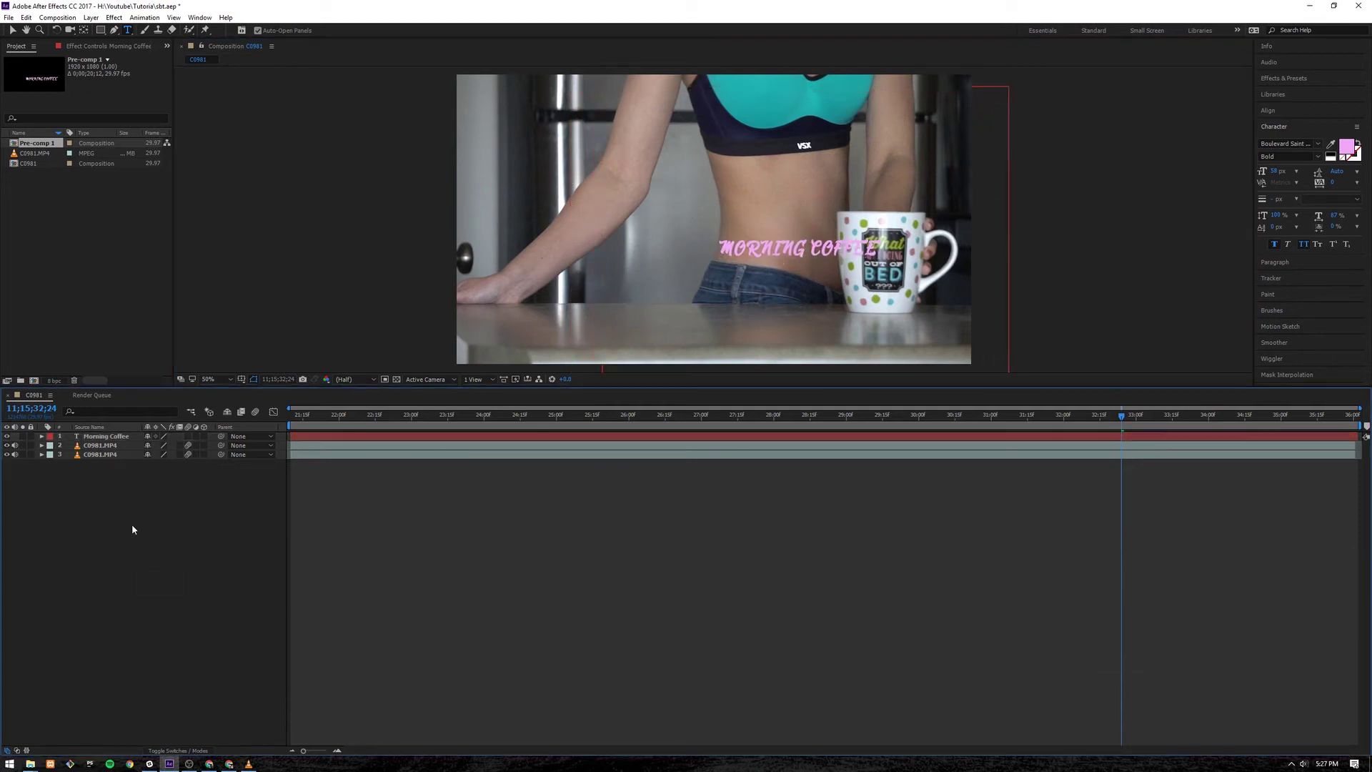
left_click(115, 438)
key("Return")
left_click_drag(115, 437, 111, 449)
left_click(109, 441)
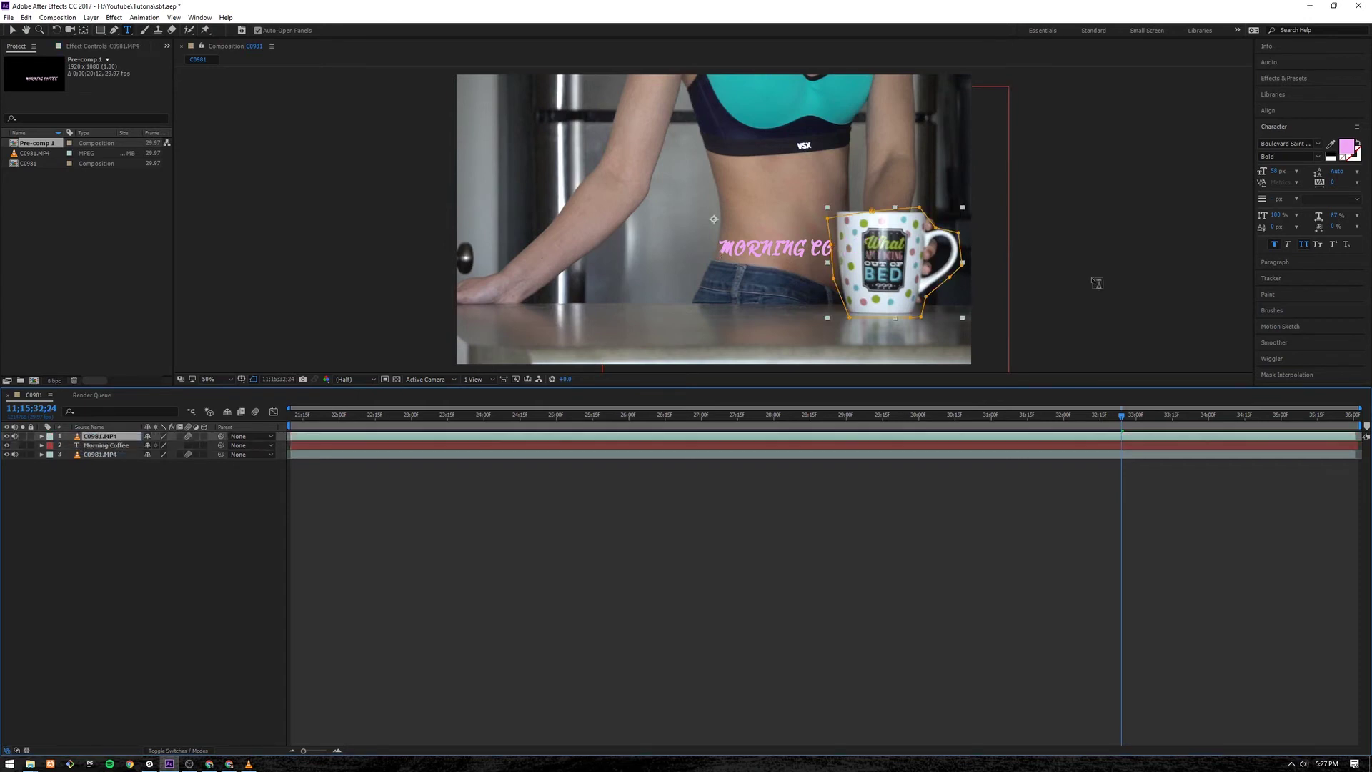
left_click(89, 455)
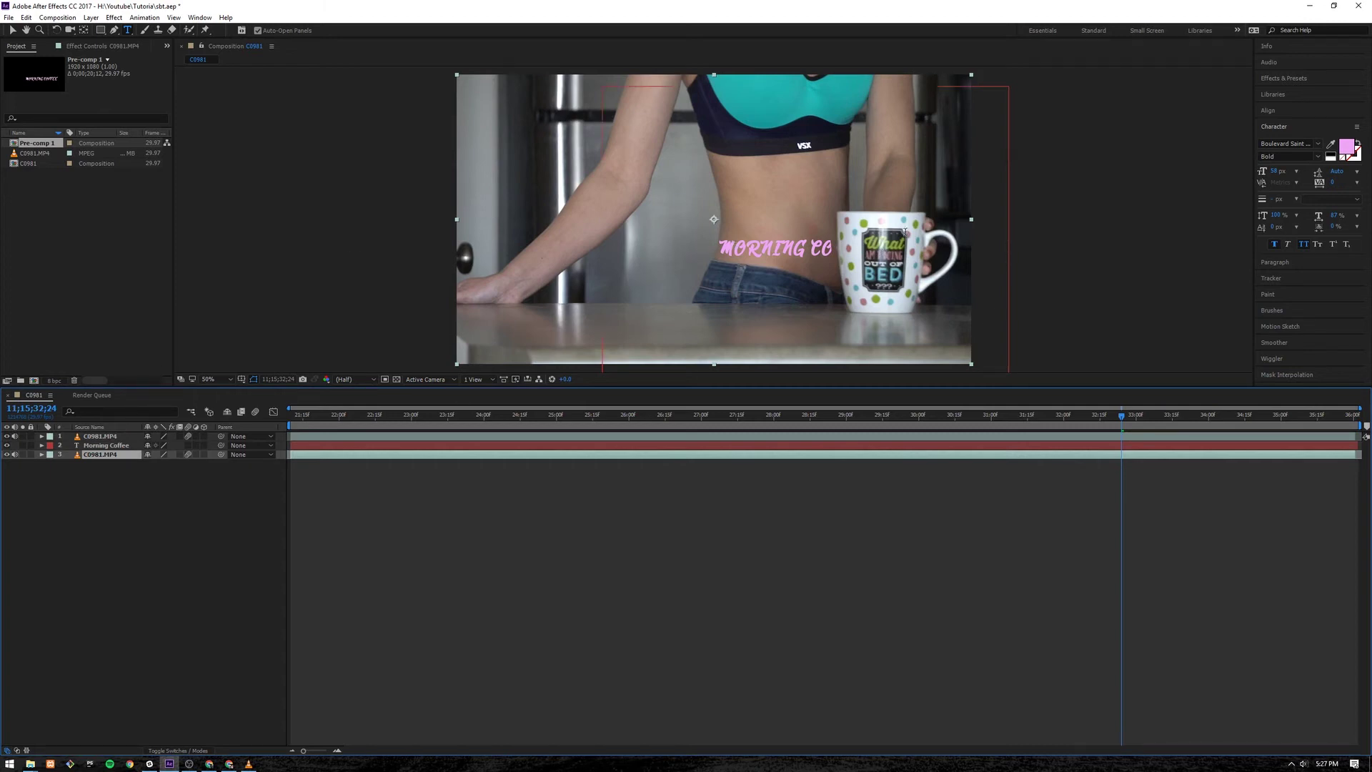
Scrub the playhead back to the earlier frame where the mug is raised beside the text
left_click_drag(1122, 421, 917, 444)
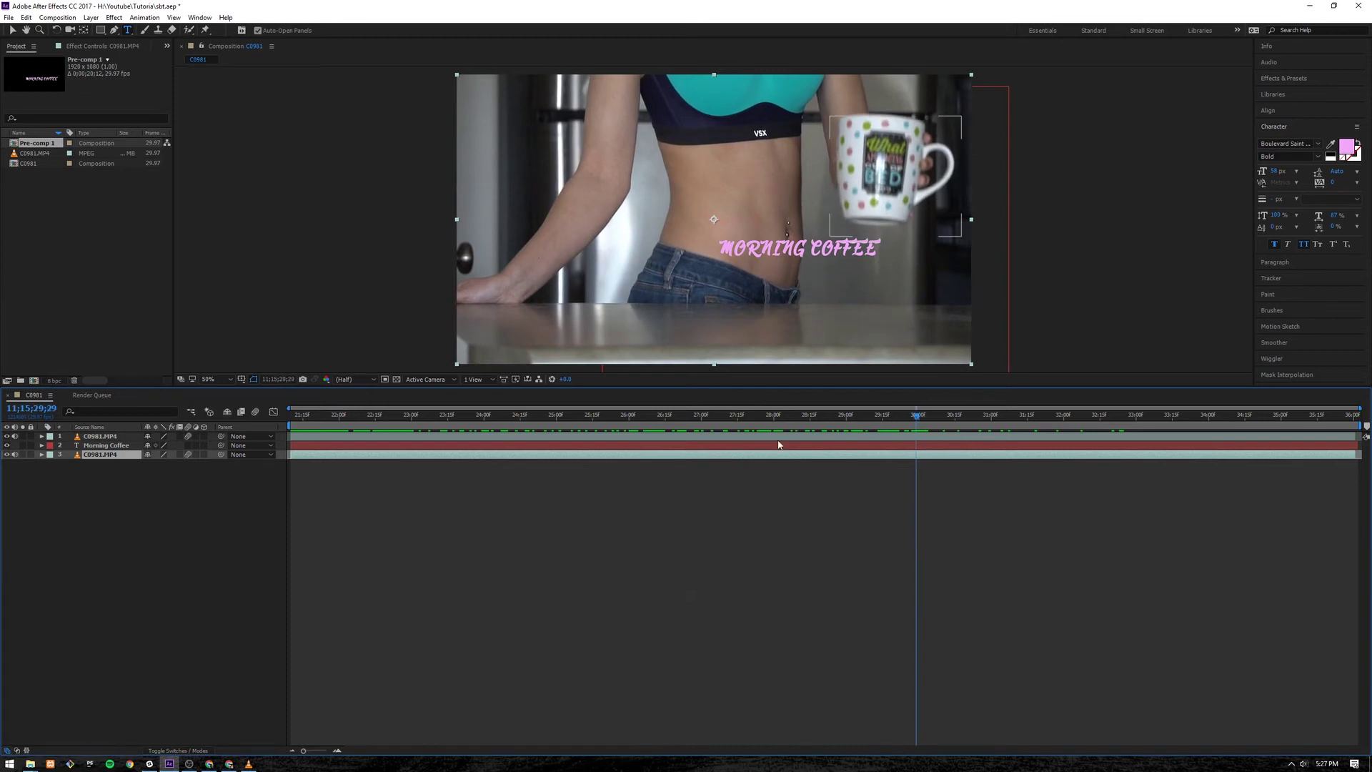
left_click(41, 437)
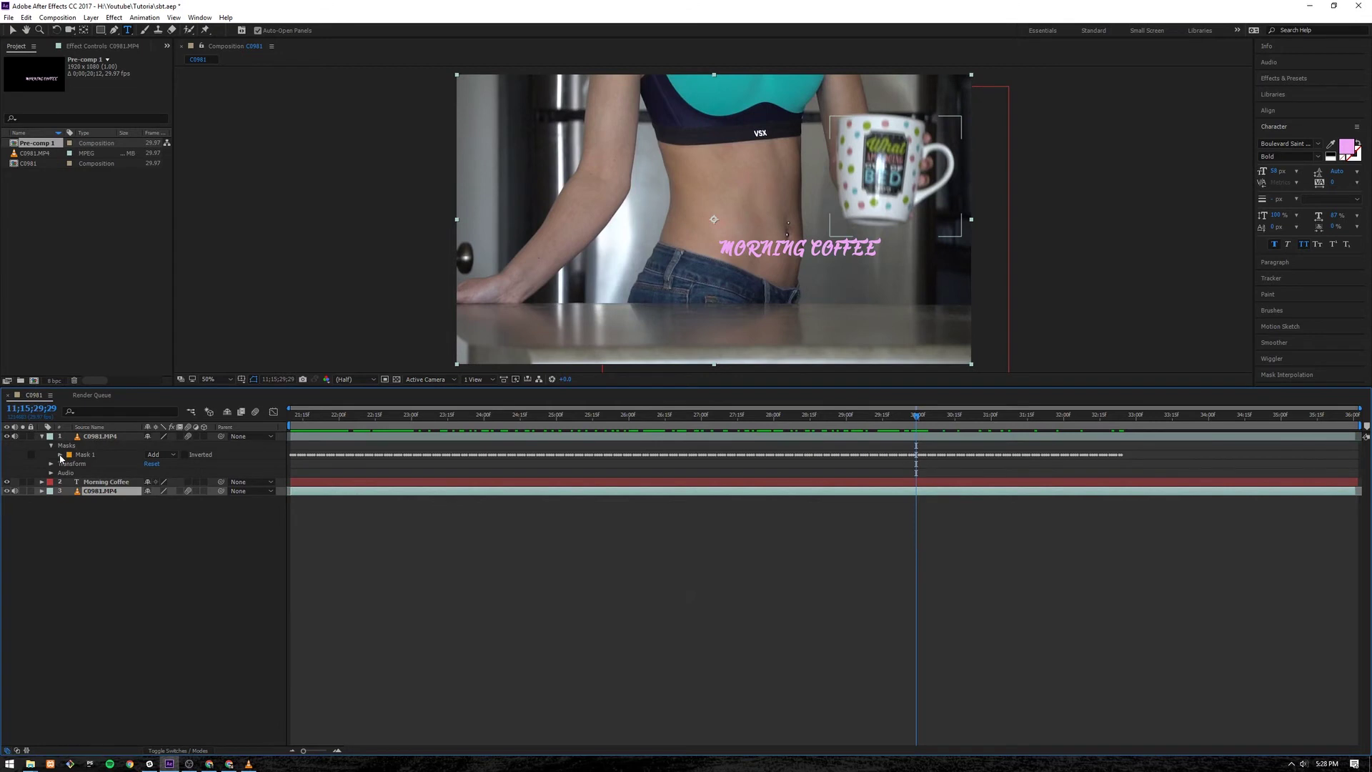
Drag Mask 1's bottom-left and handle vertices so it hugs the raised mug at about 29 s
left_click(60, 455)
left_click(85, 455)
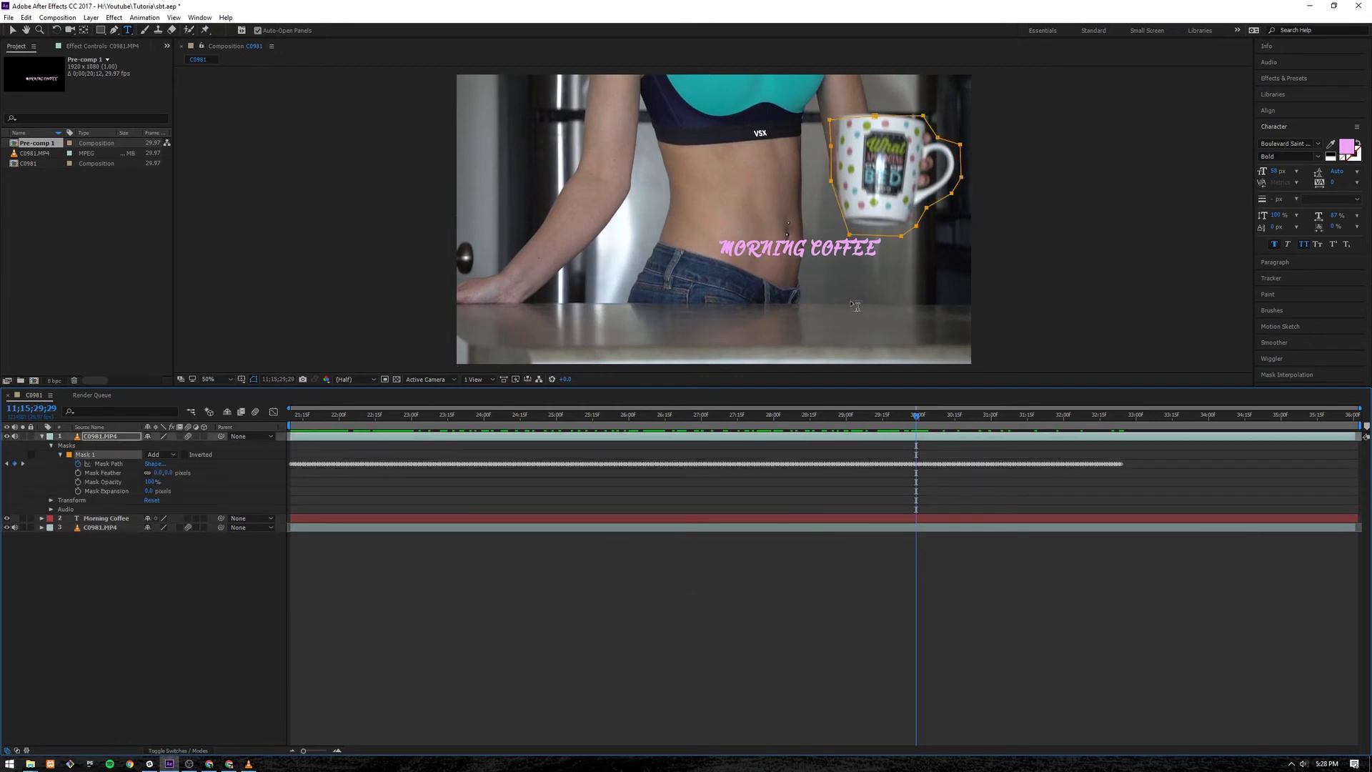
key("v")
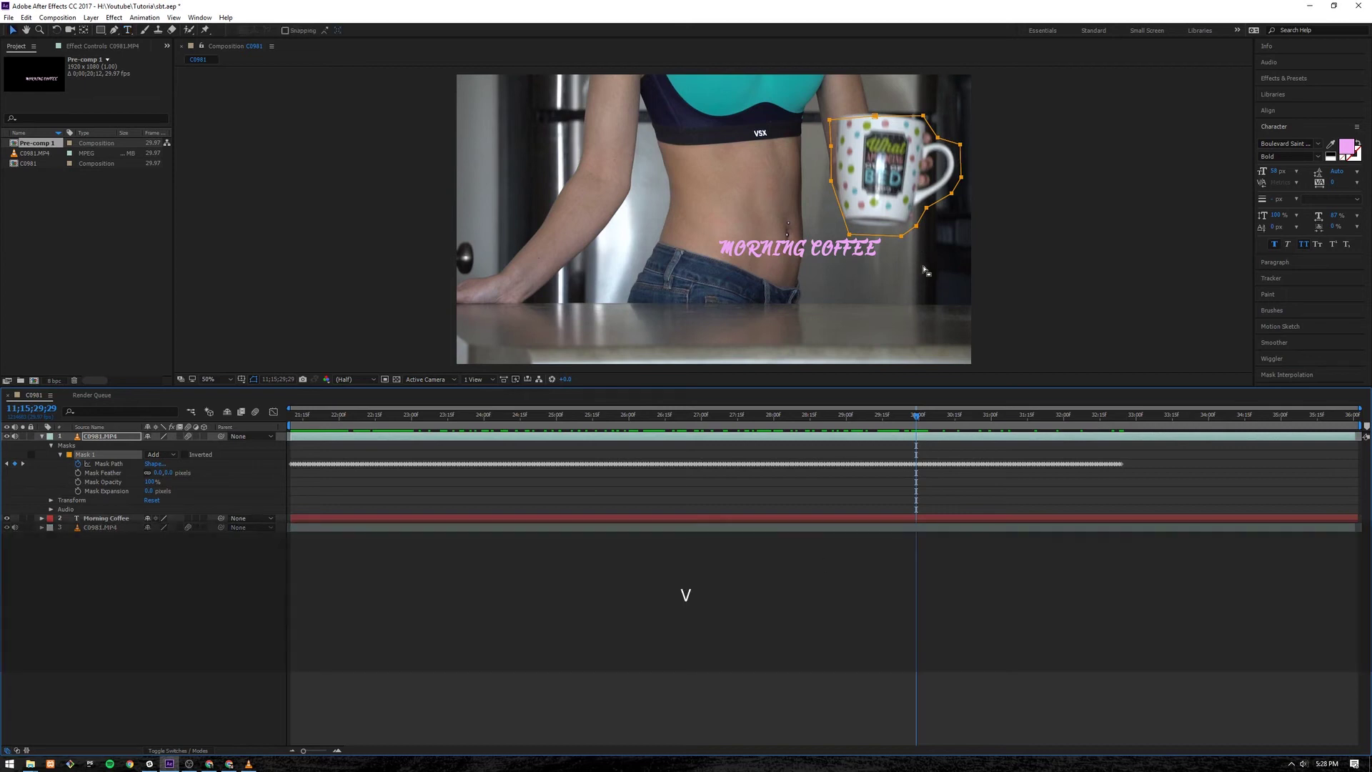
double_click(917, 235)
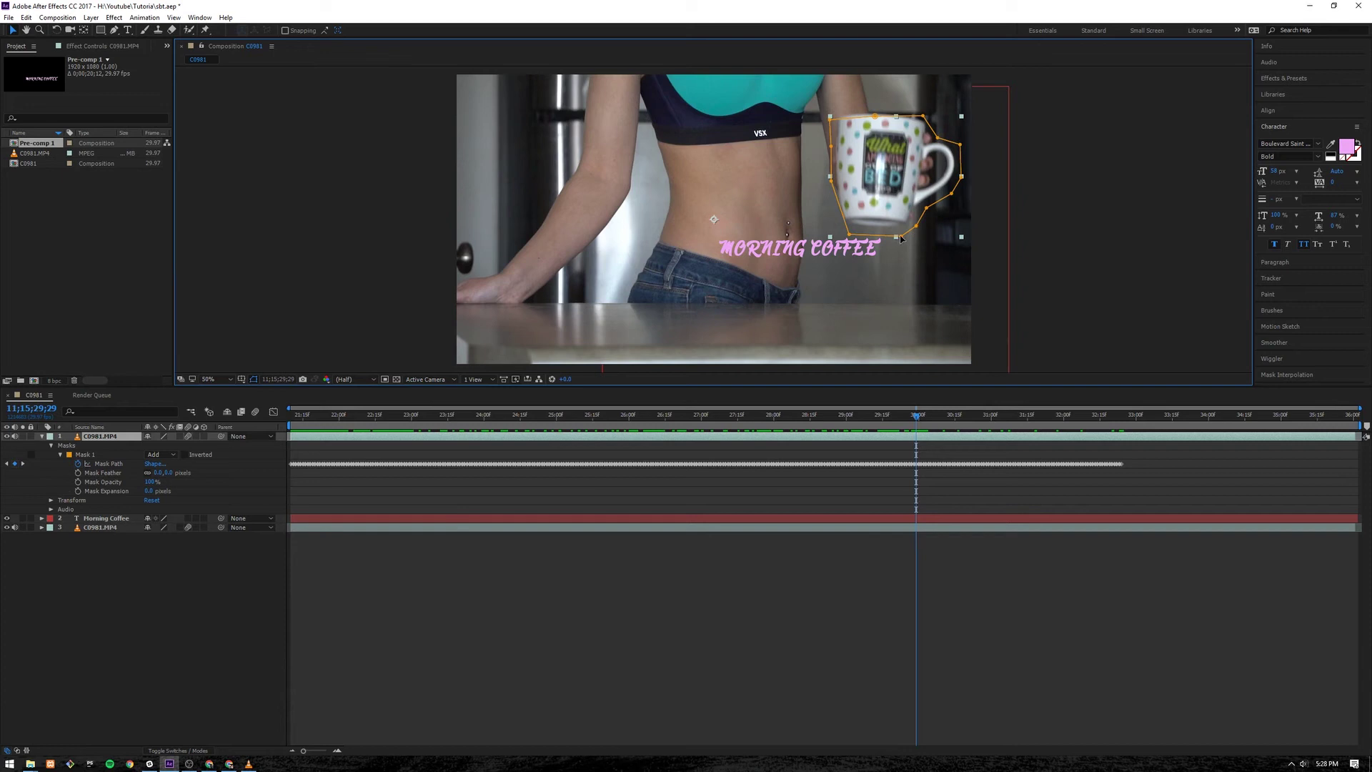
key("Return")
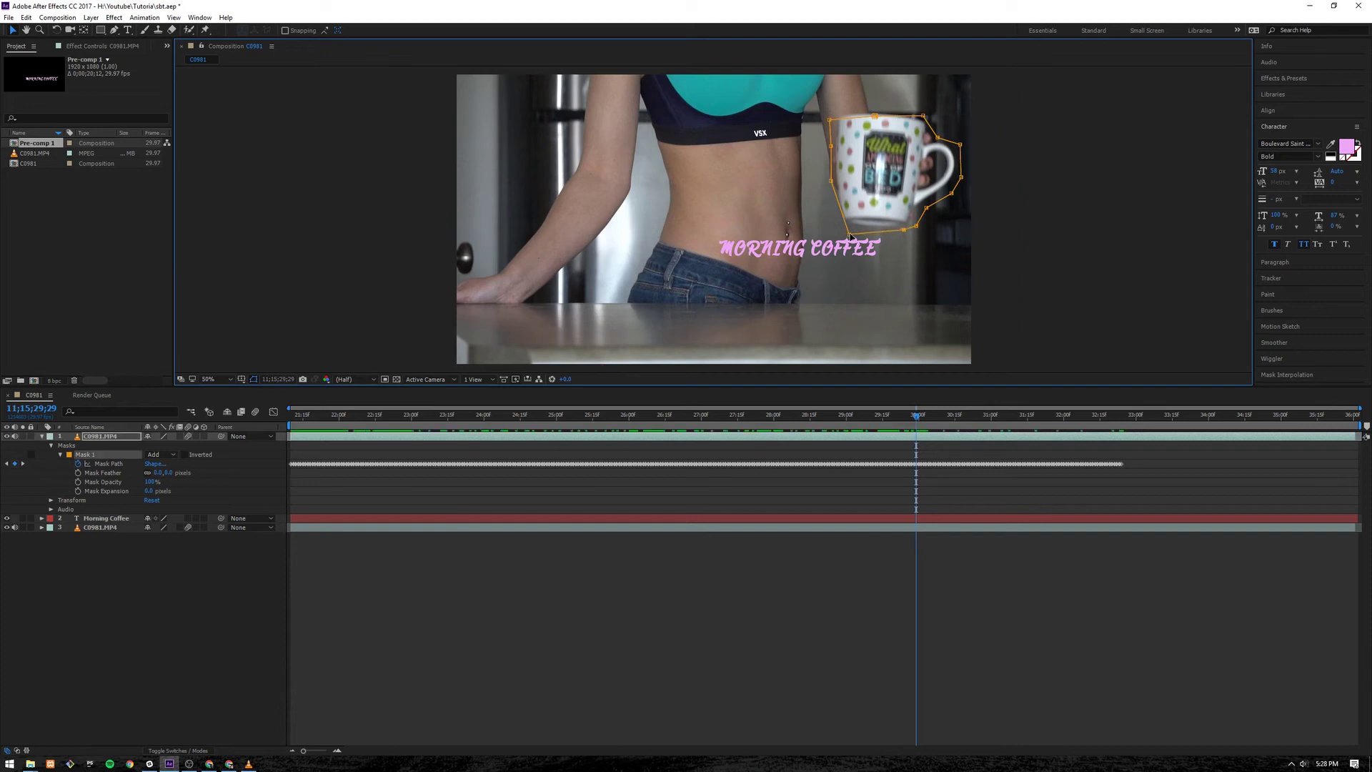
left_click_drag(844, 233, 846, 229)
left_click_drag(916, 226, 948, 189)
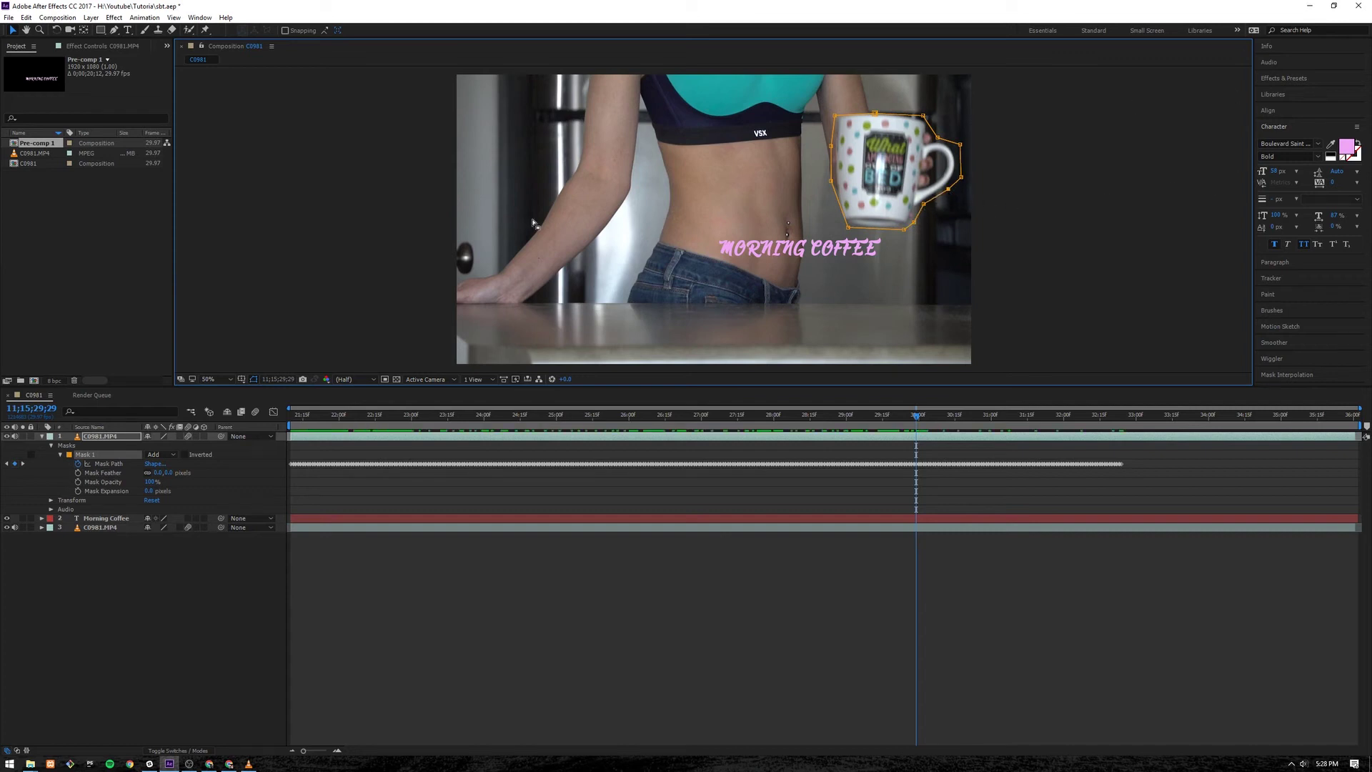
right_click(104, 461)
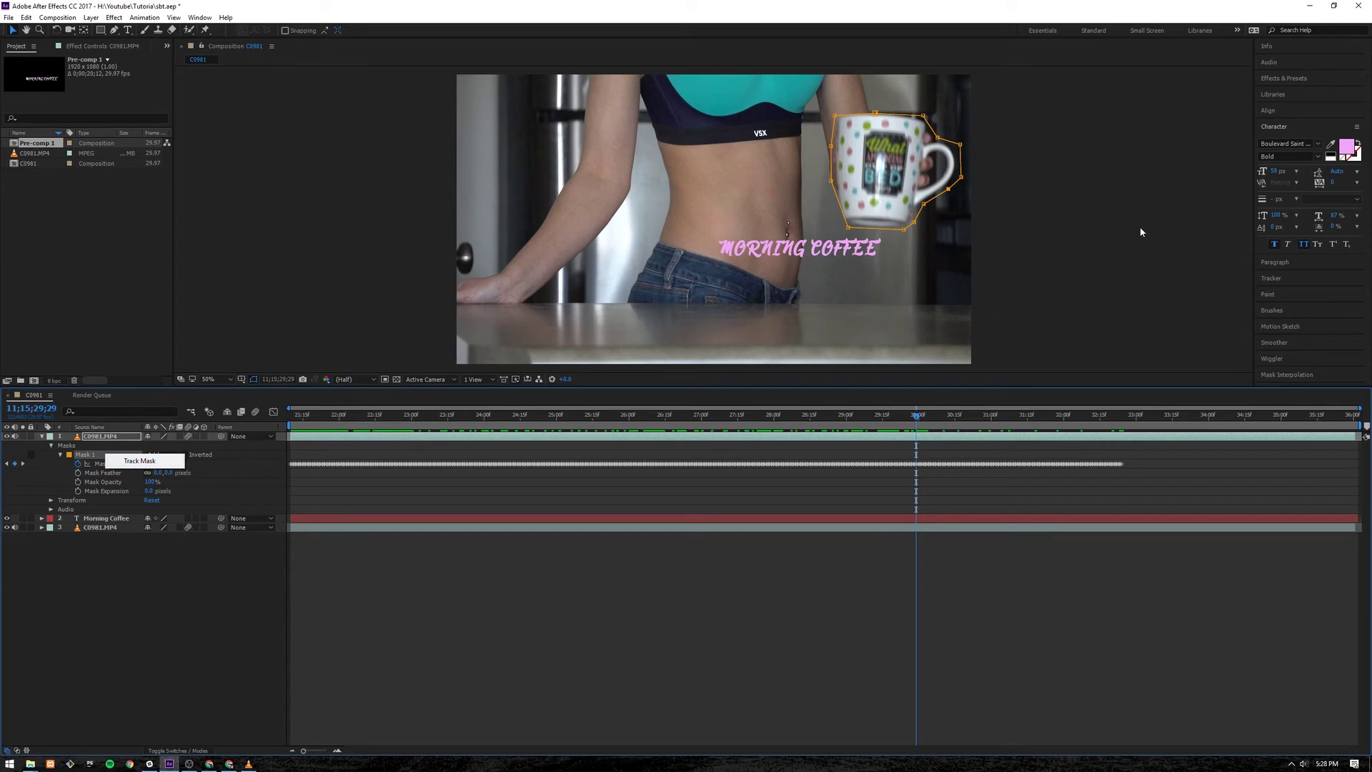
Re-track Mask 1 forward from about 30 s with Position, Scale & Rotation, then scrub back to check
left_click(1272, 278)
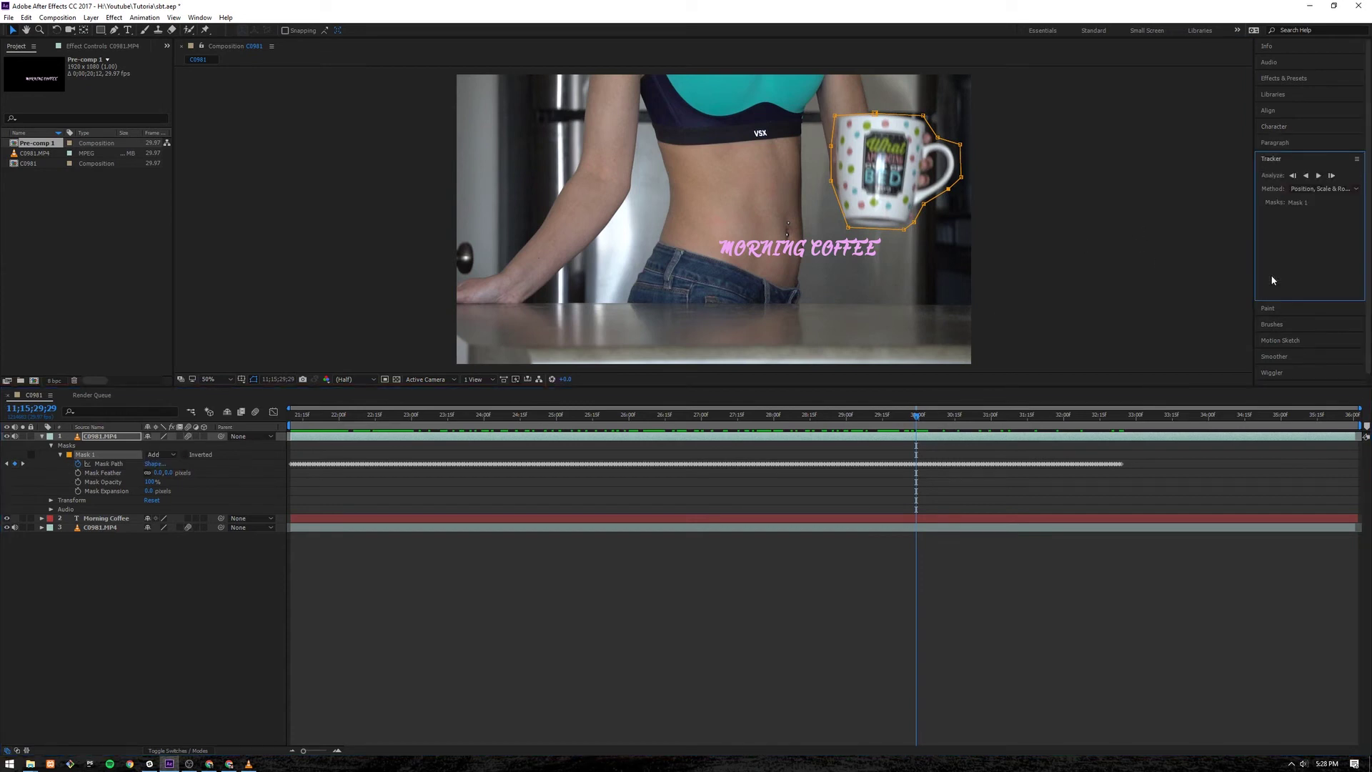
left_click(1320, 176)
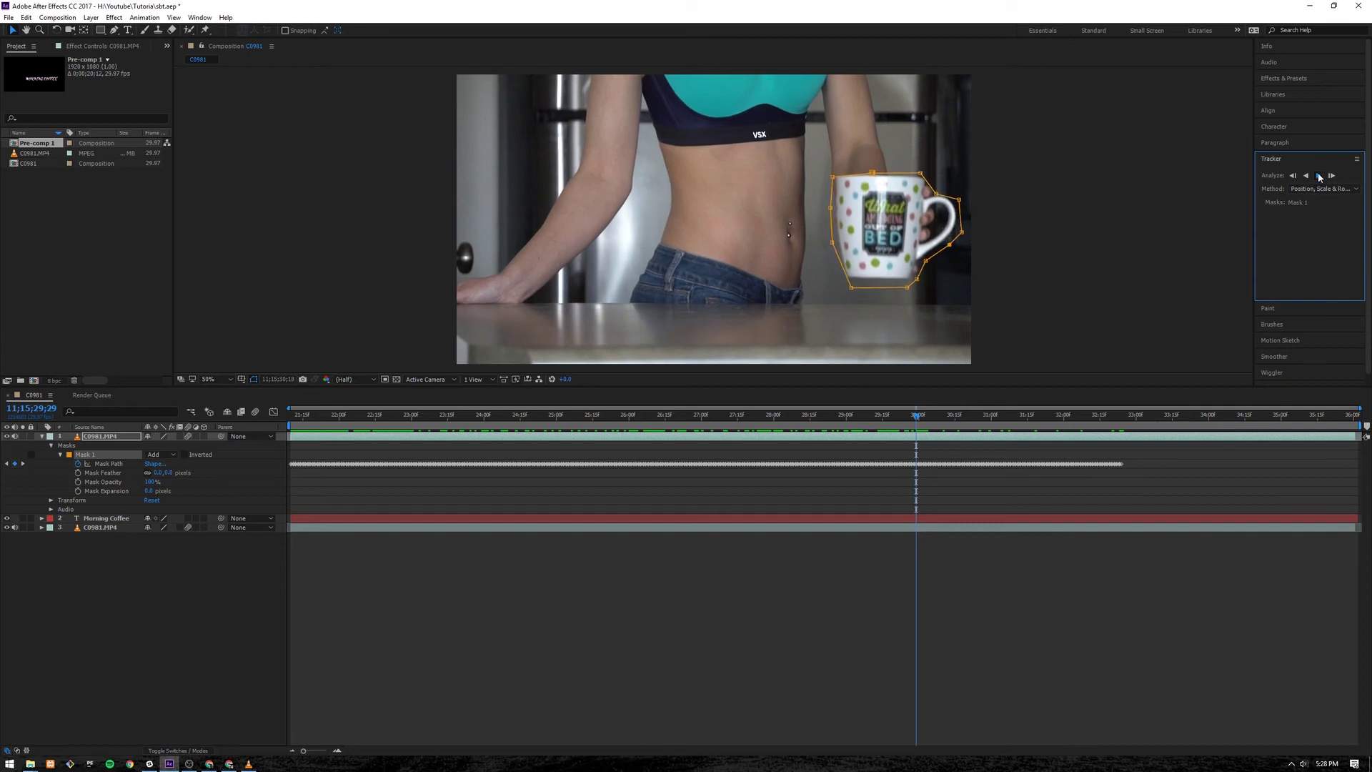
left_click_drag(852, 292, 906, 287)
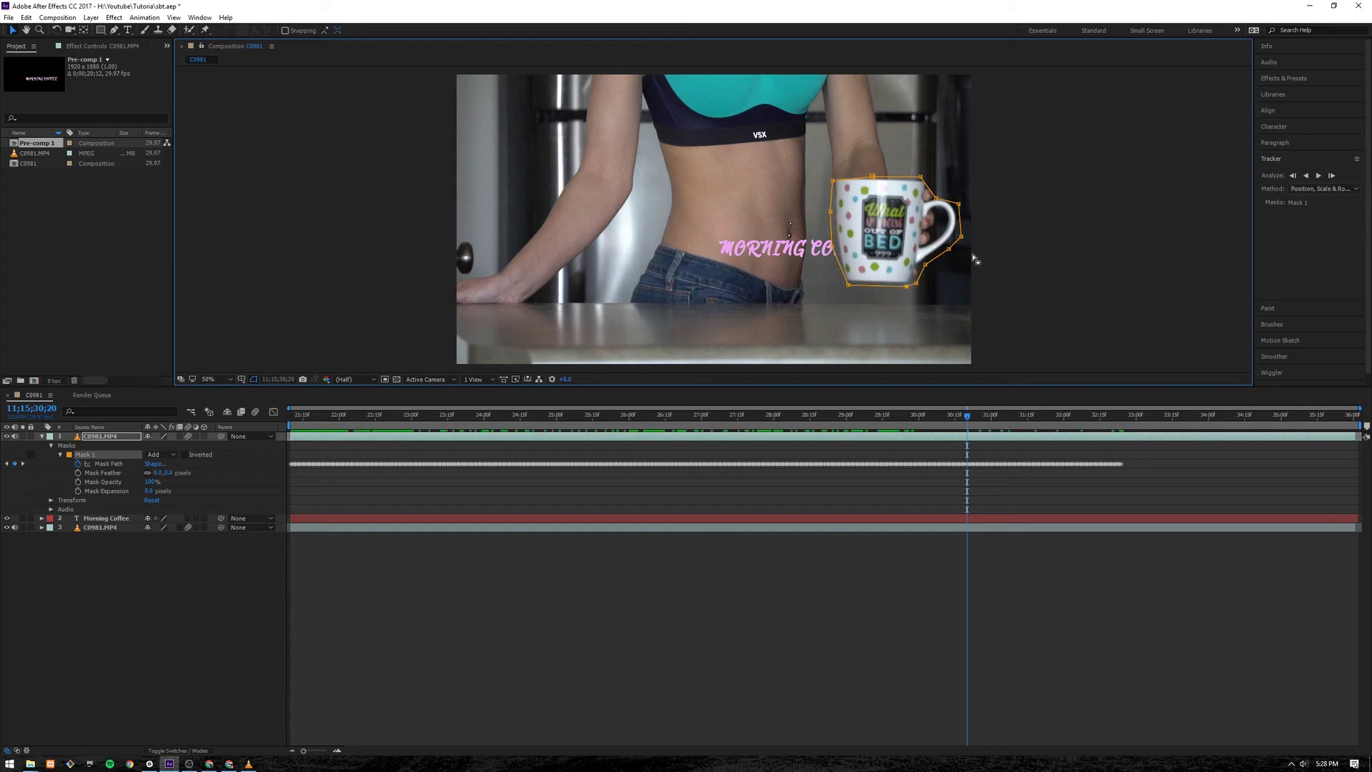
left_click(1319, 179)
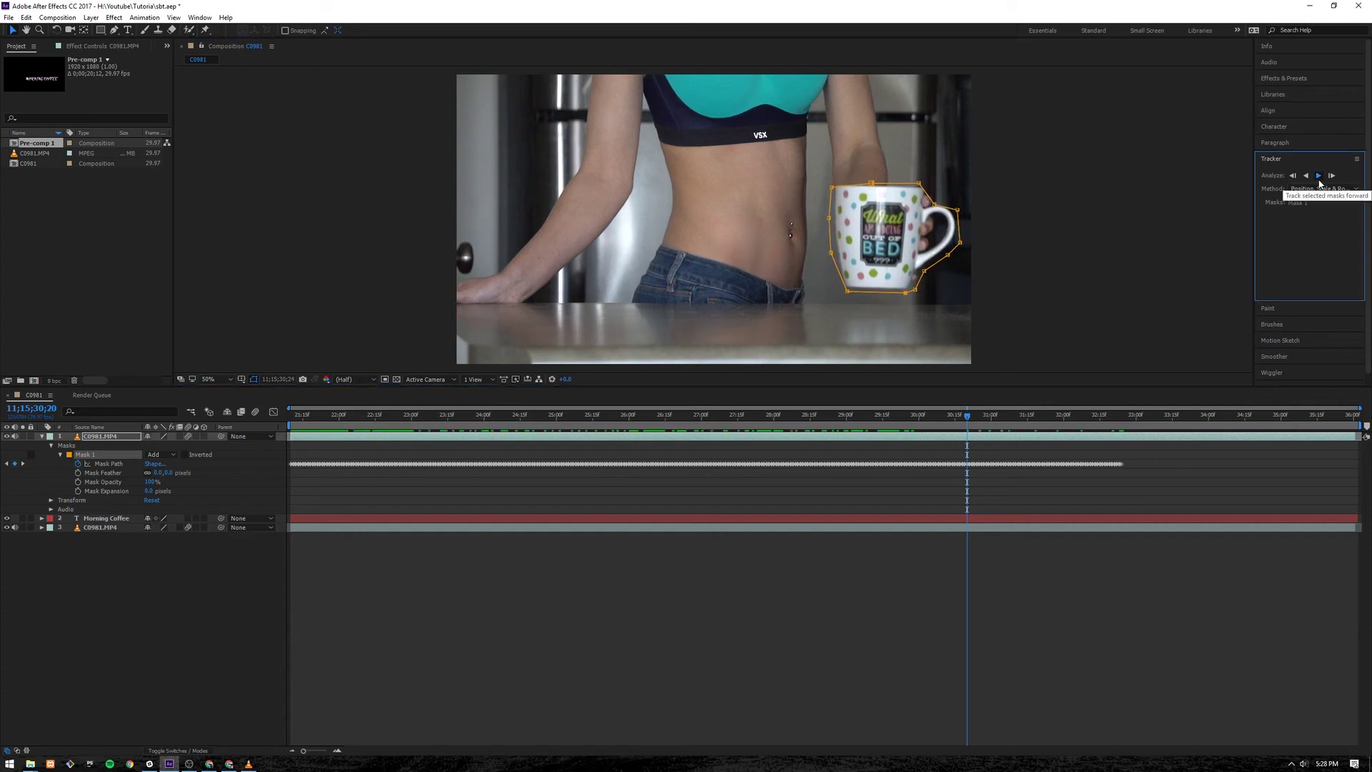
left_click(1319, 179)
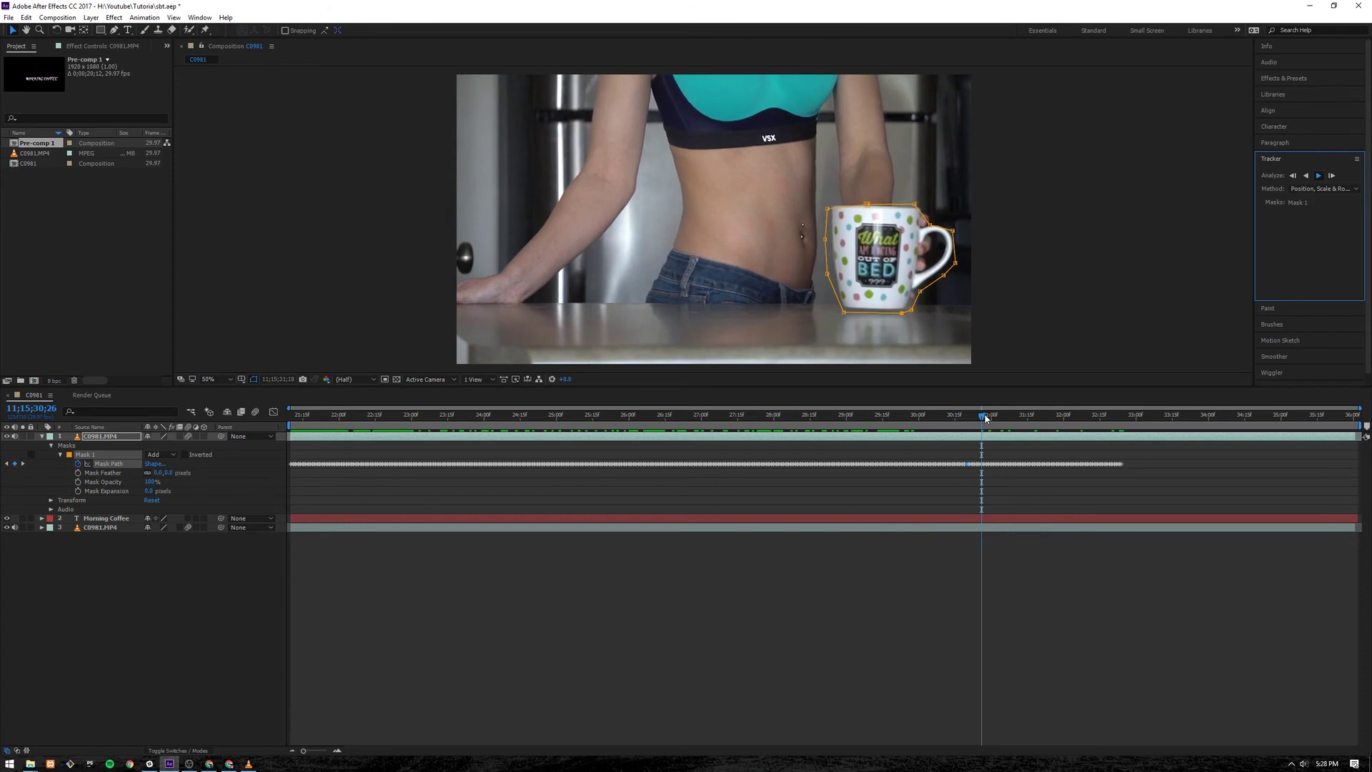
left_click(1319, 175)
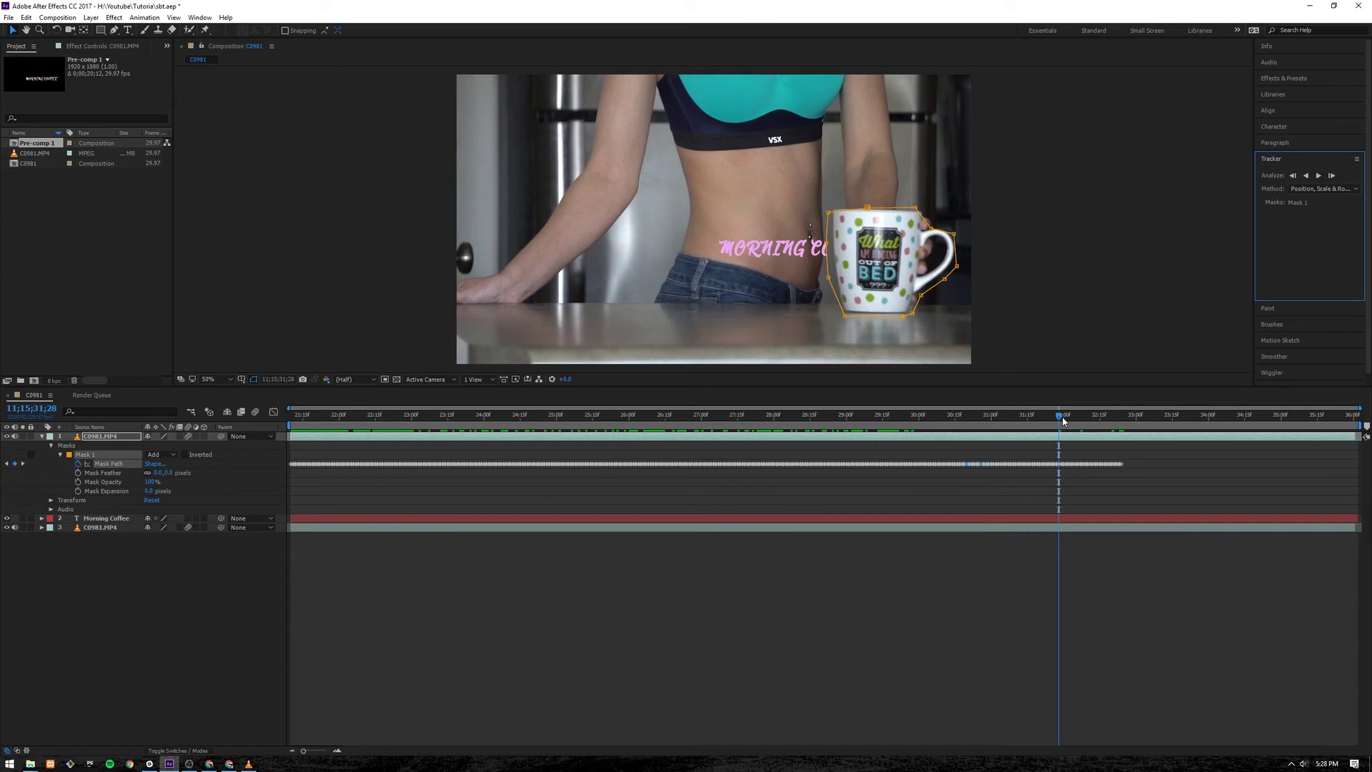
left_click_drag(1059, 416, 959, 466)
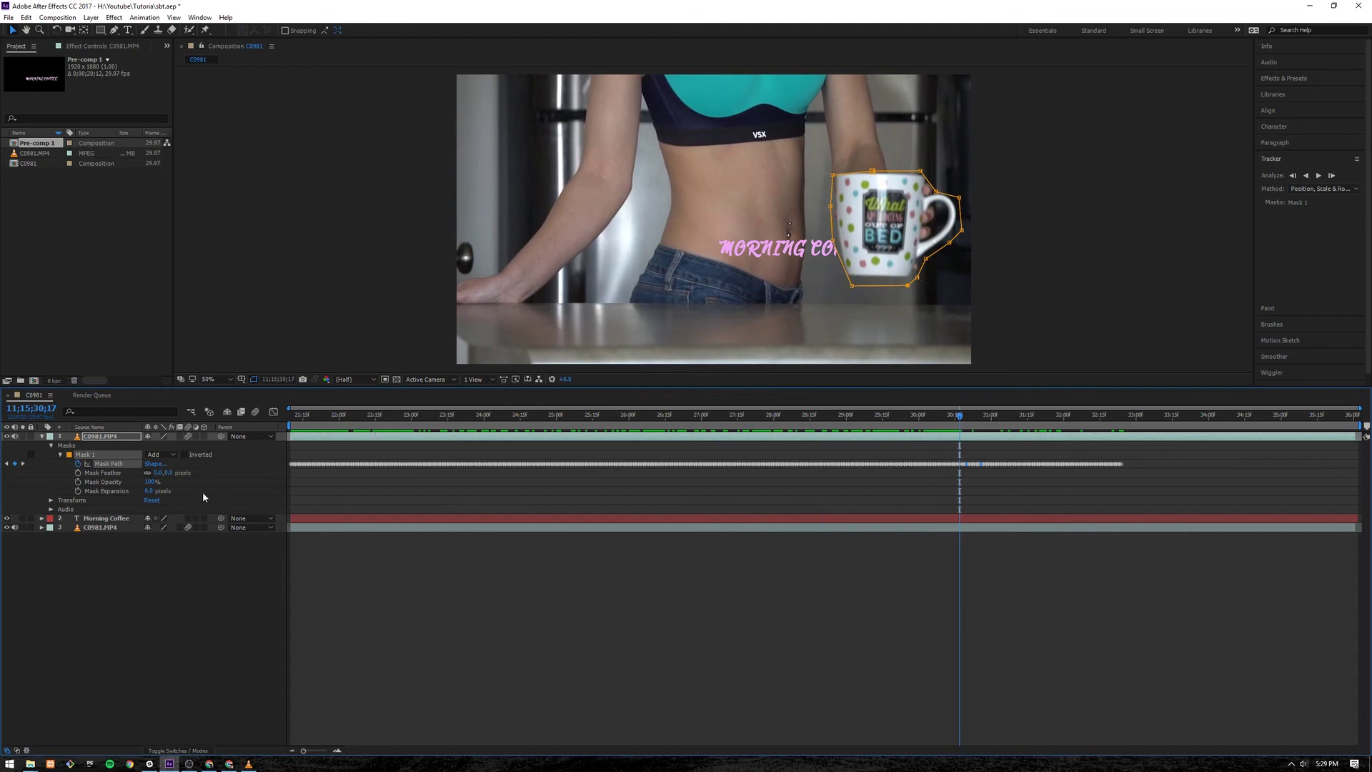
Adjust Mask 1's Expansion and Feather for a soft mug cutout, then check later frames
left_click(60, 456)
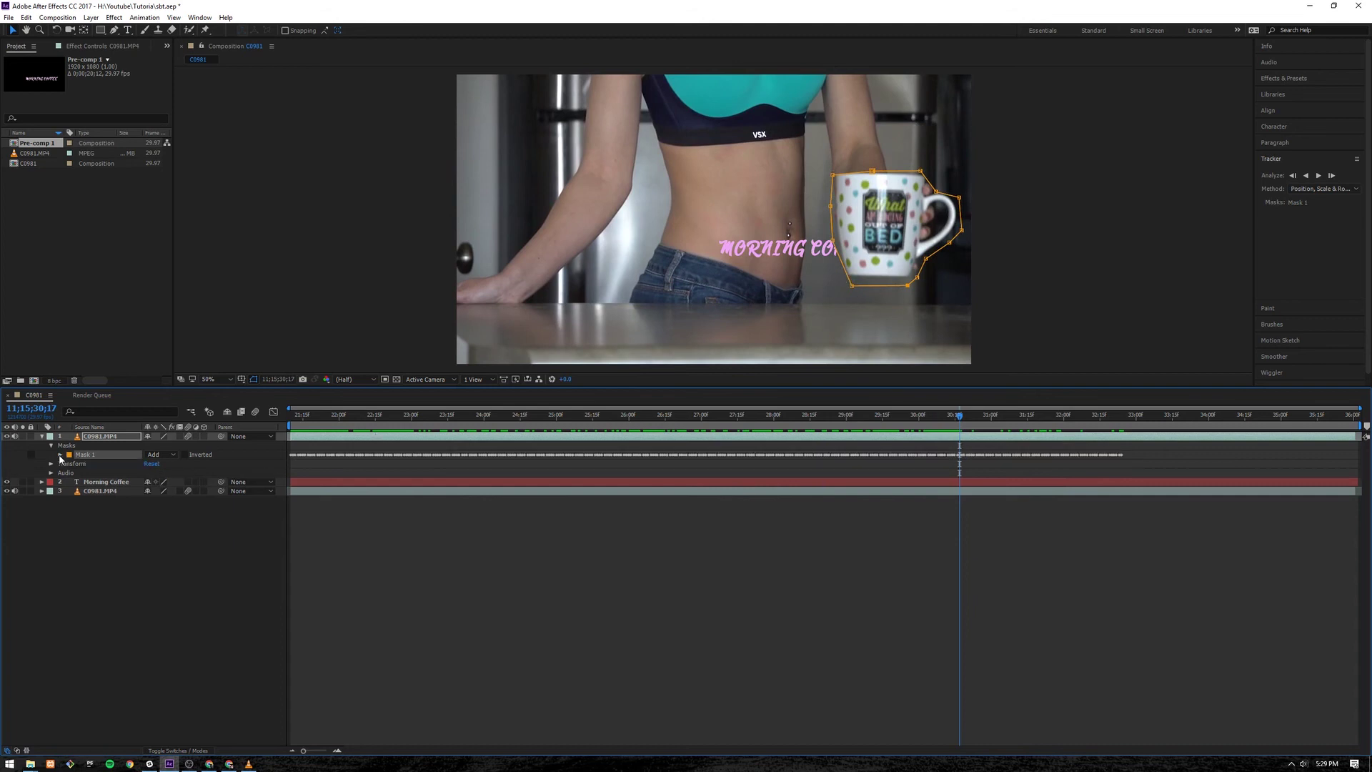
left_click(60, 455)
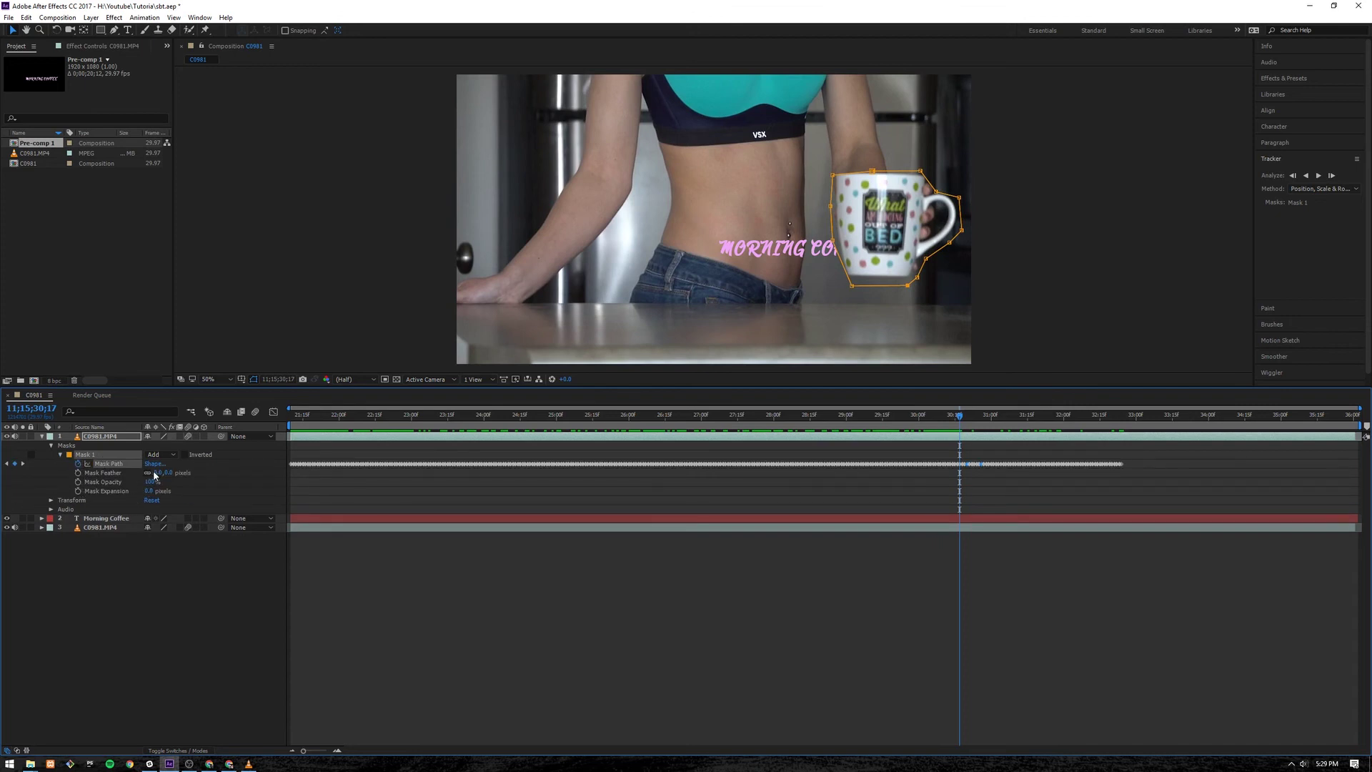
mouse_move(148, 493)
left_mouse_down()
mouse_move(195, 502)
mouse_move(158, 507)
left_mouse_up()
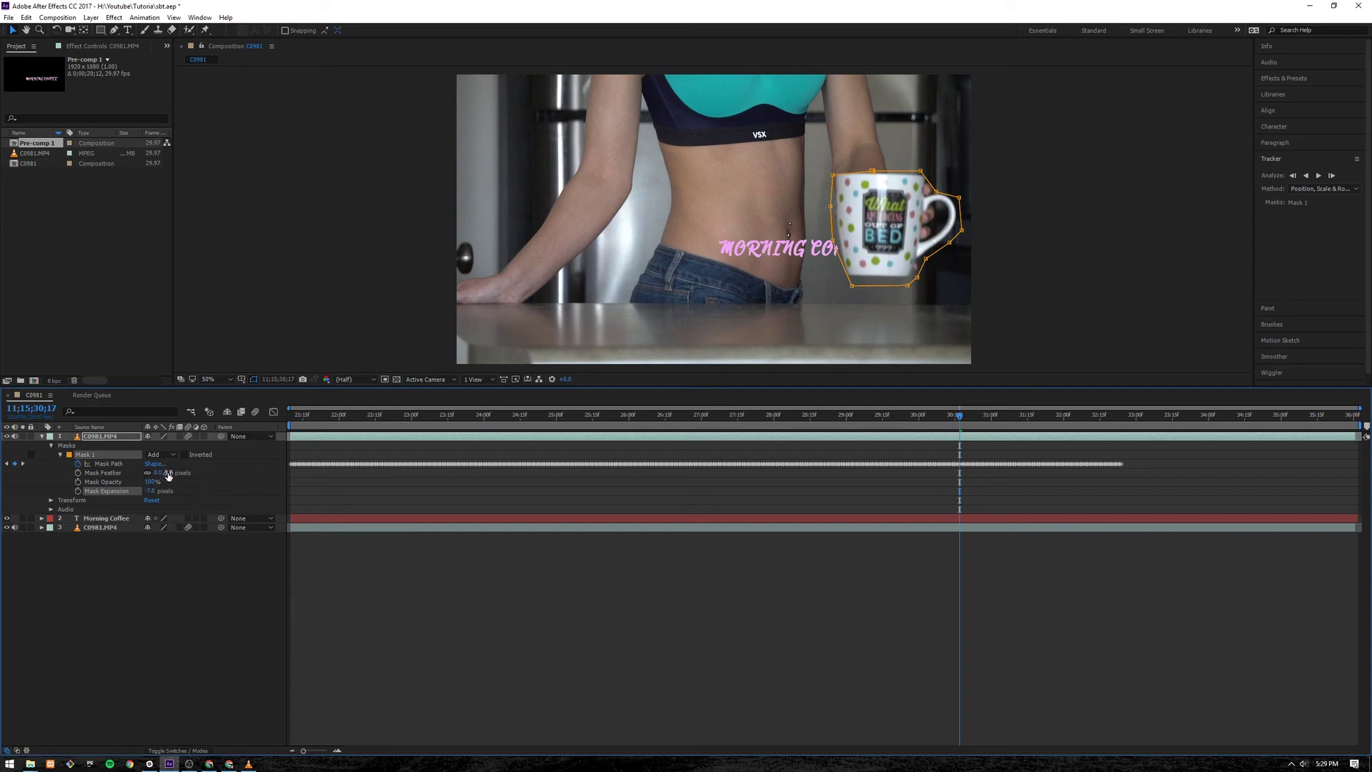
left_click_drag(168, 476, 179, 475)
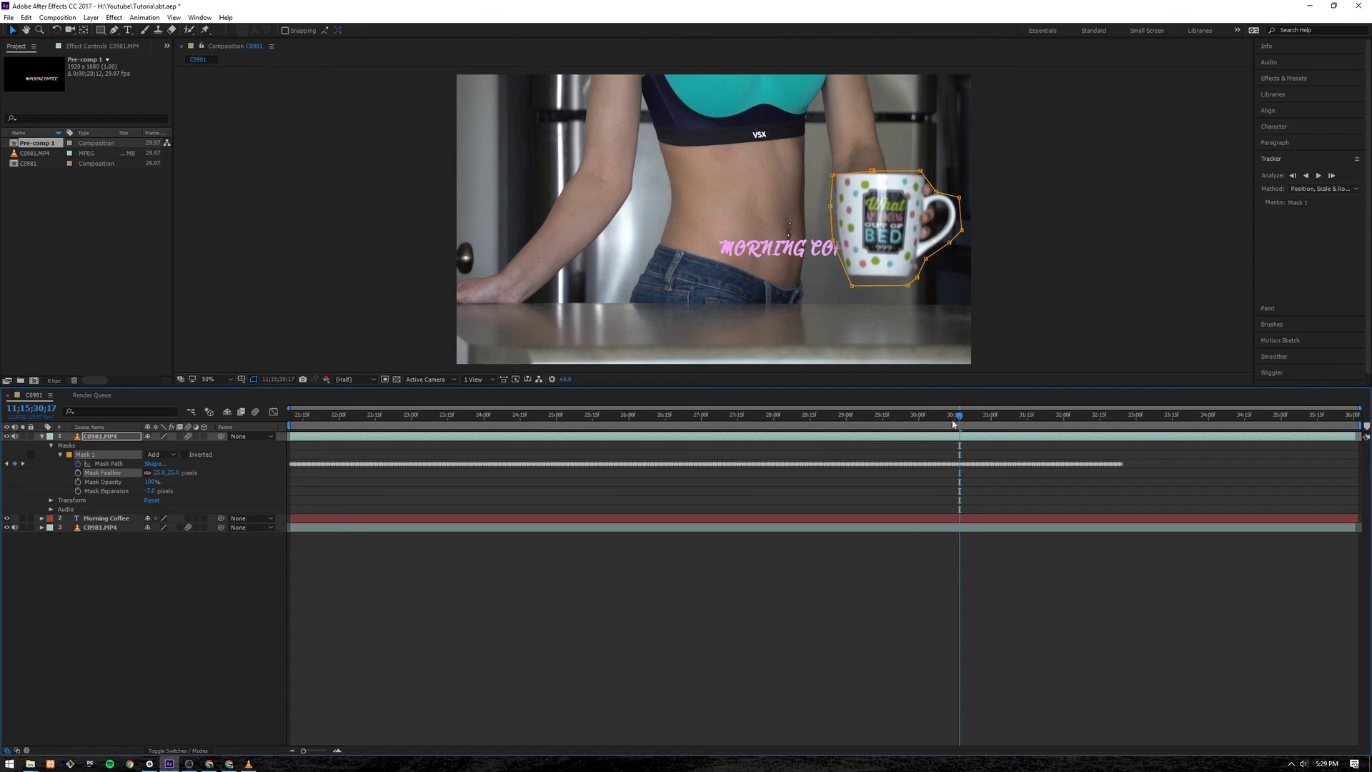
left_click_drag(960, 418, 280, 520)
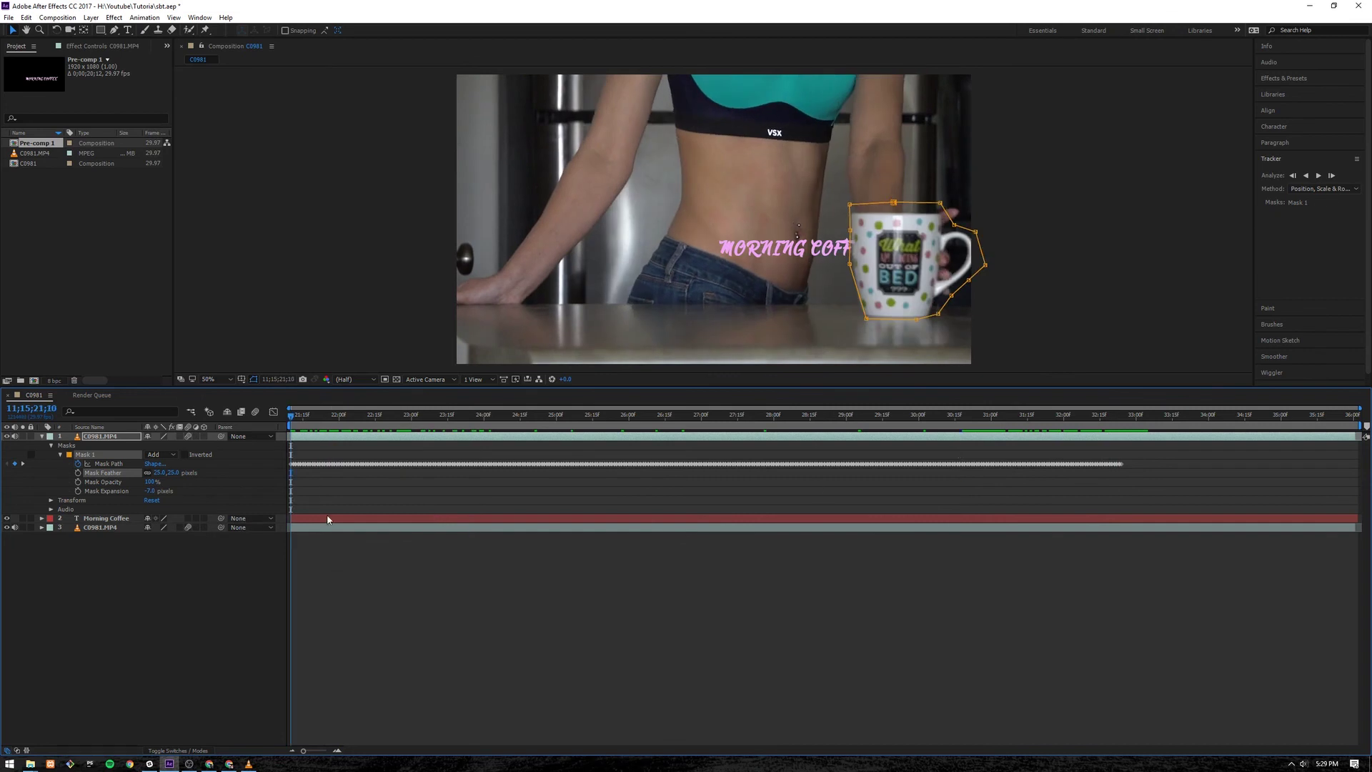
left_click(41, 437)
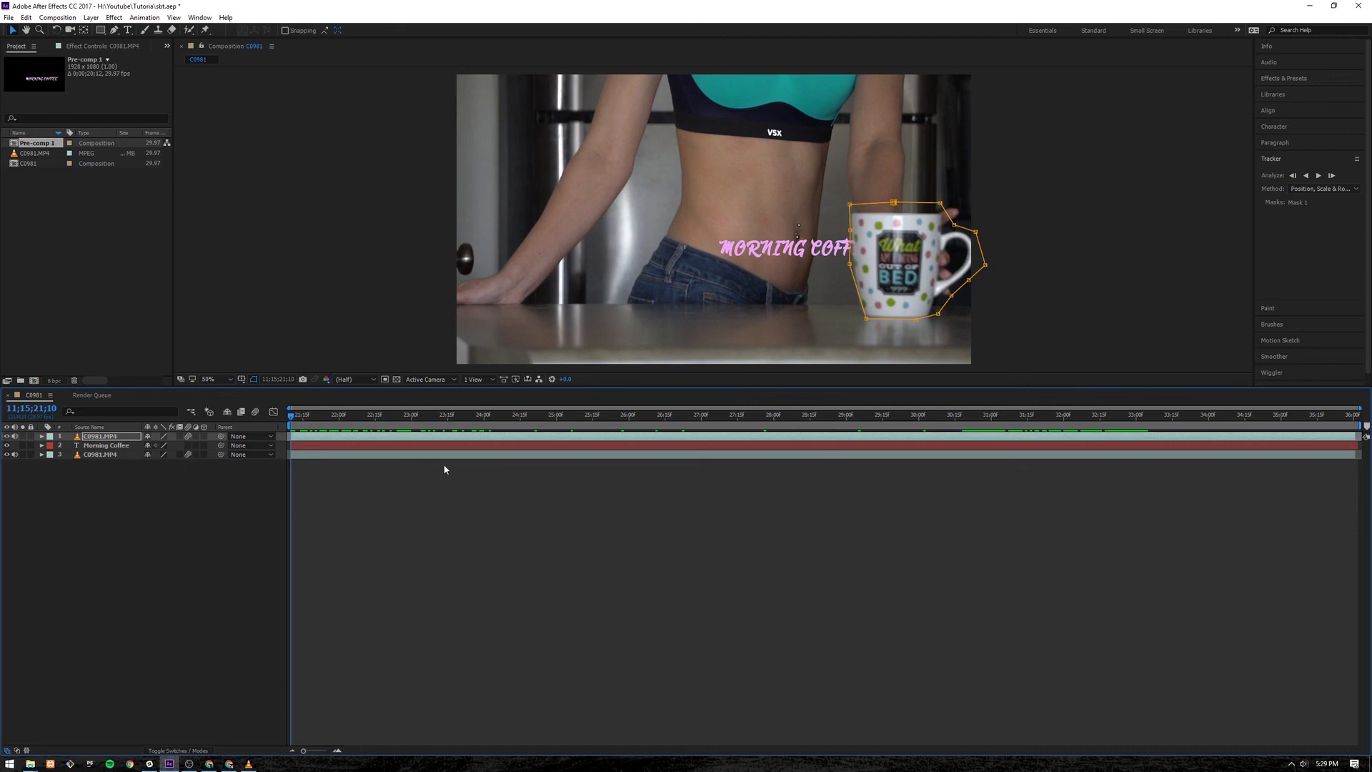
Duplicate the Morning Coffee text layer and enable 3D on both title layers
left_click(100, 445)
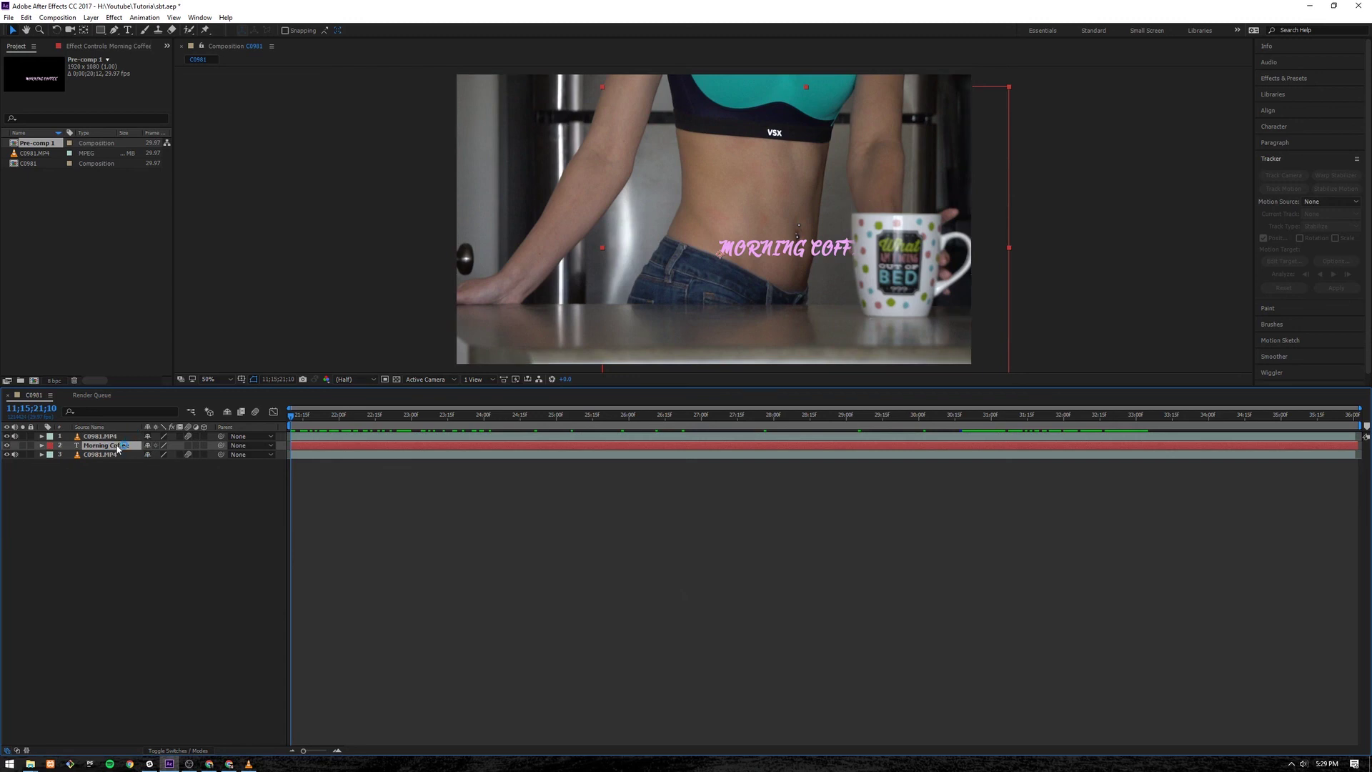
key("ctrl+d")
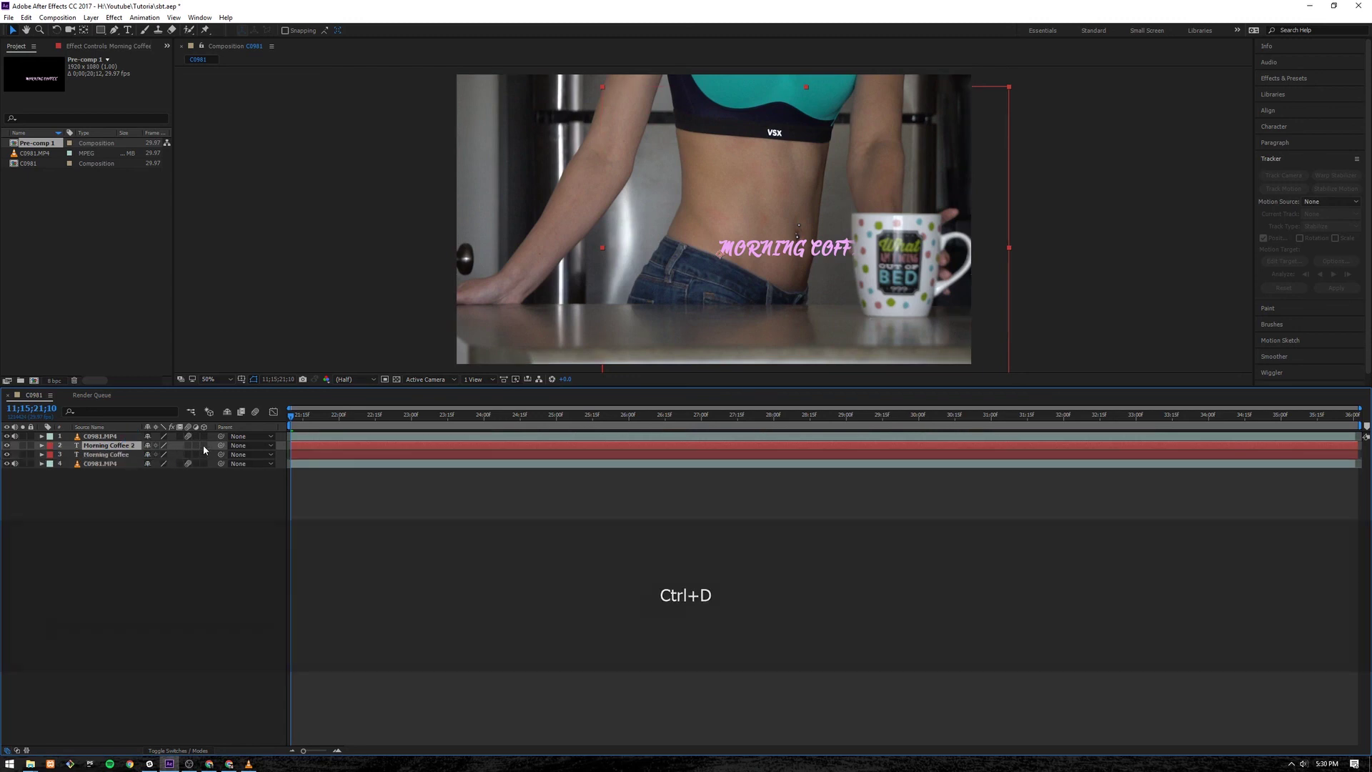
left_click(204, 446)
left_click(203, 454)
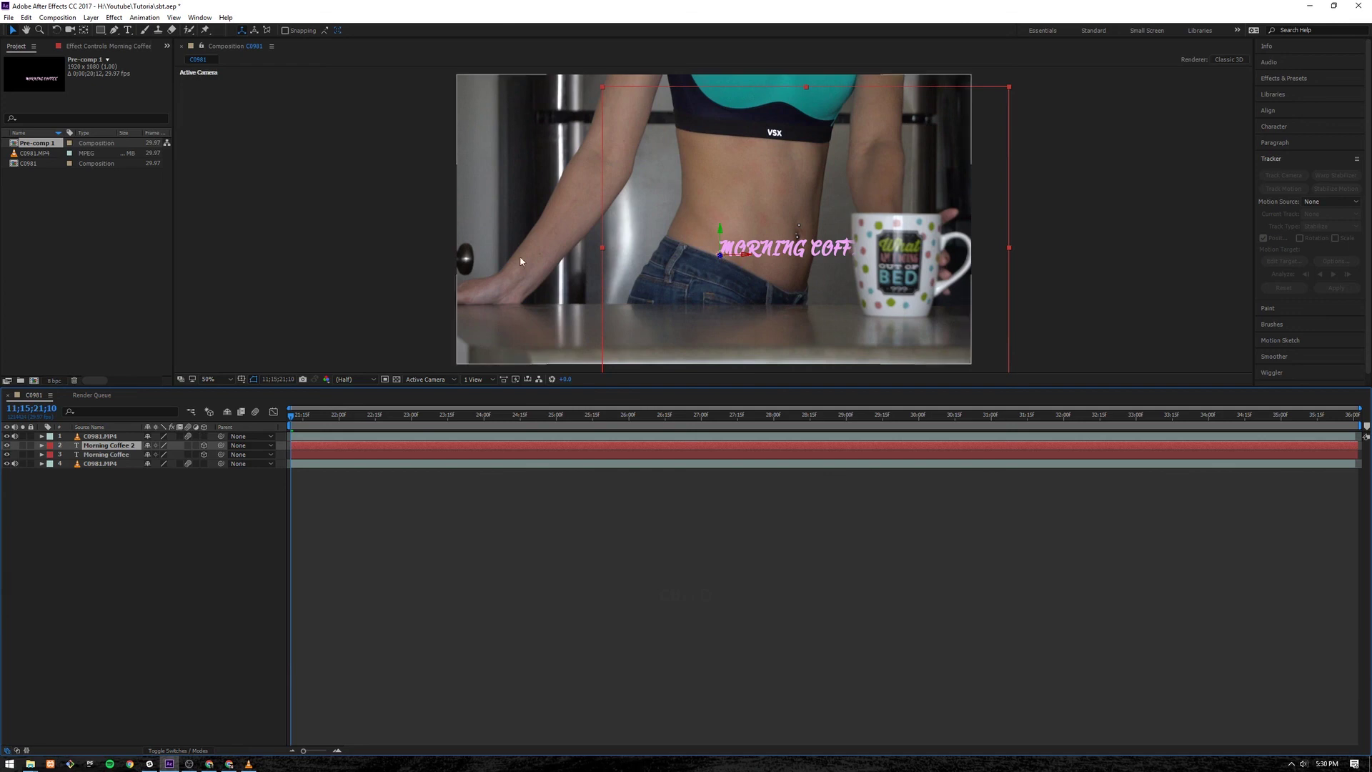
left_click(109, 454)
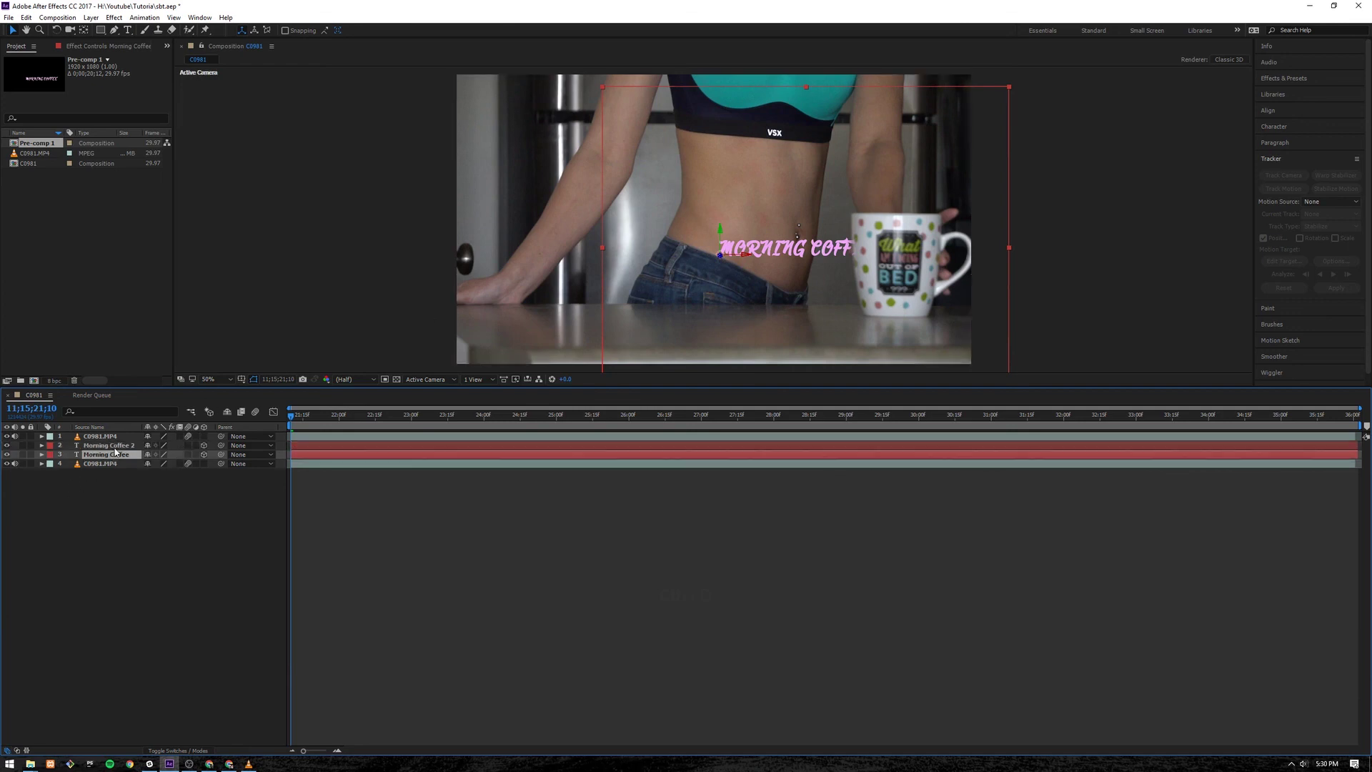
left_click(114, 446)
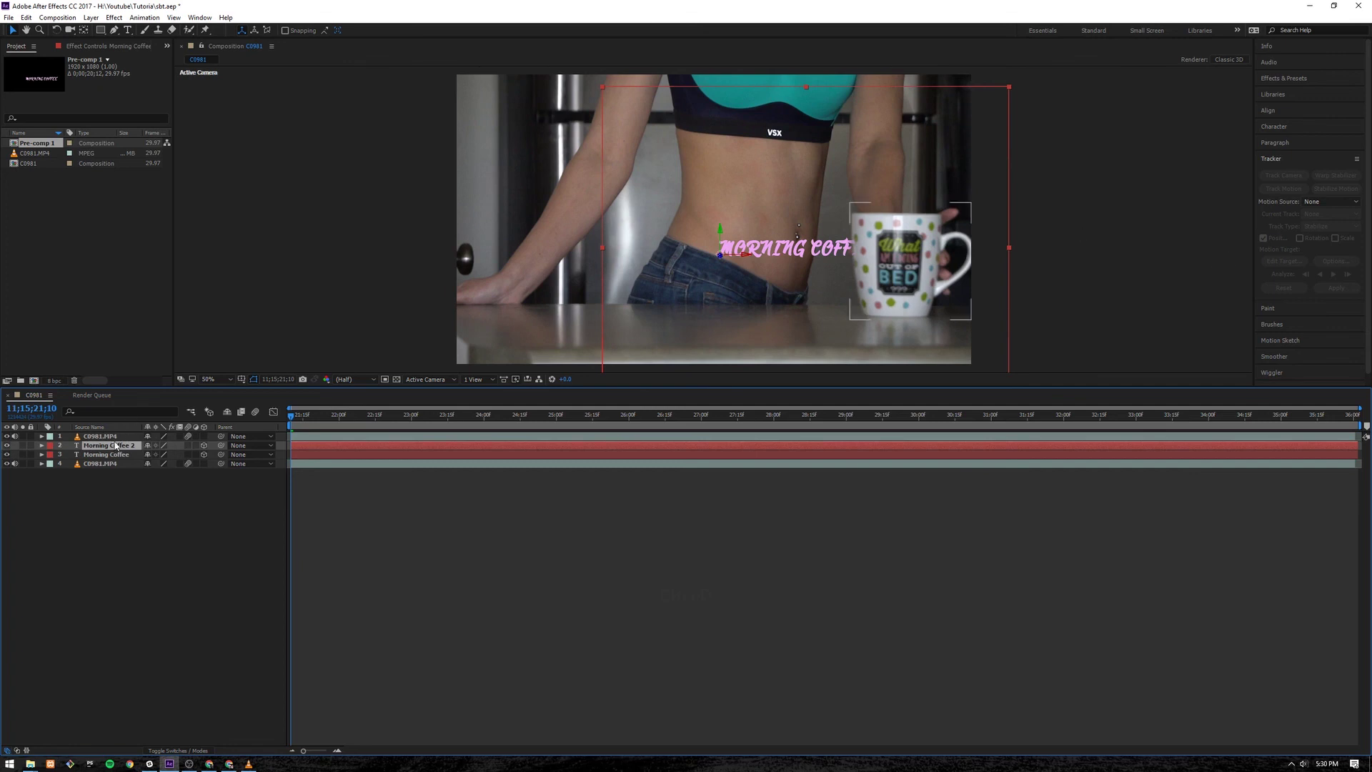
Recolour the Morning Coffee 2 copy to black (000000) and place it below the pink title
double_click(986, 236)
left_click(1358, 146)
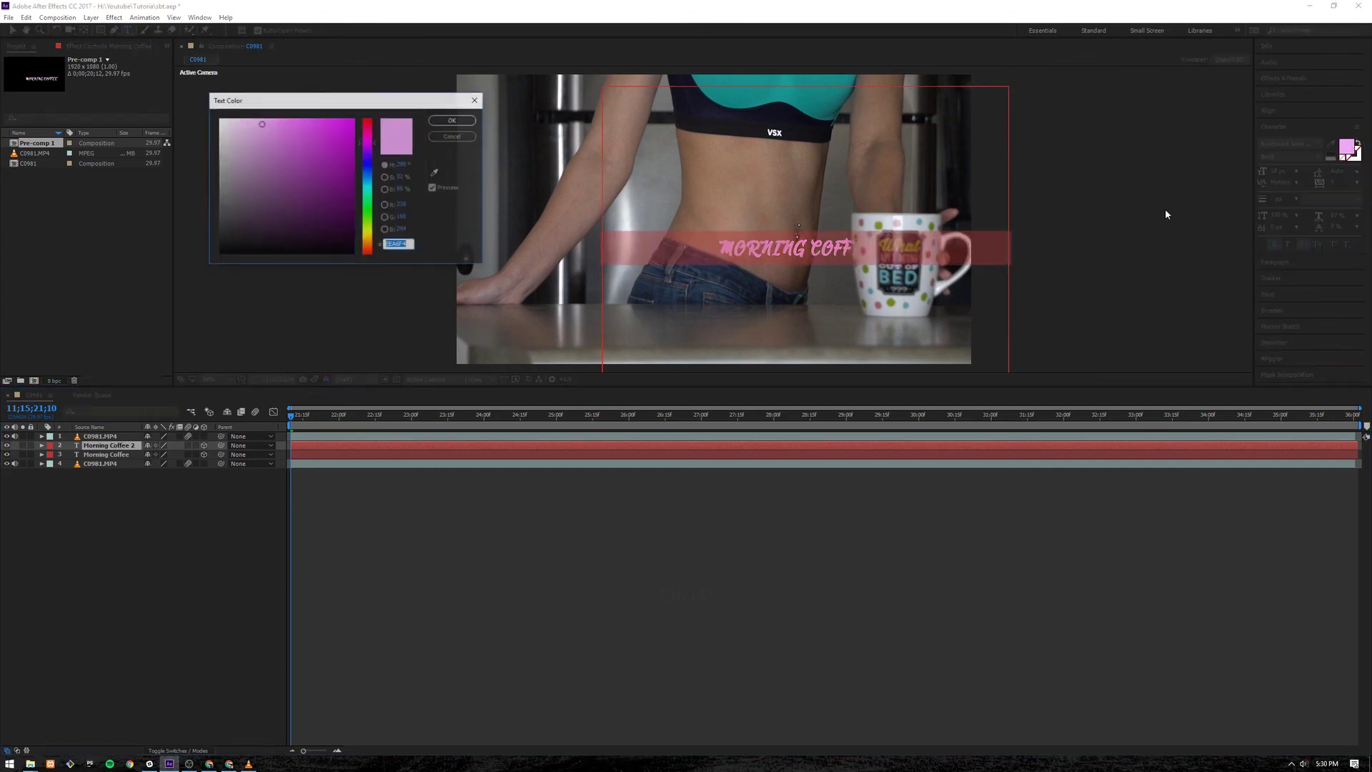
left_click(220, 253)
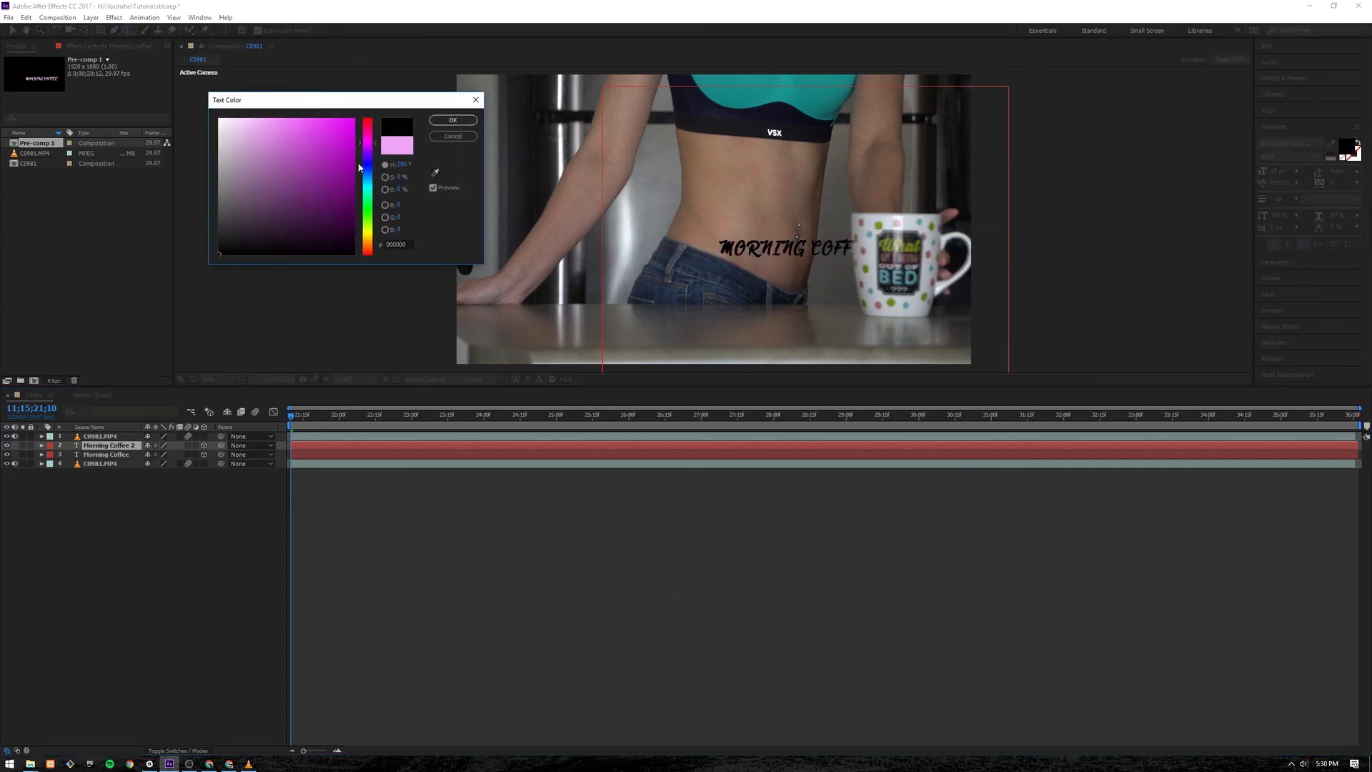
left_click(452, 120)
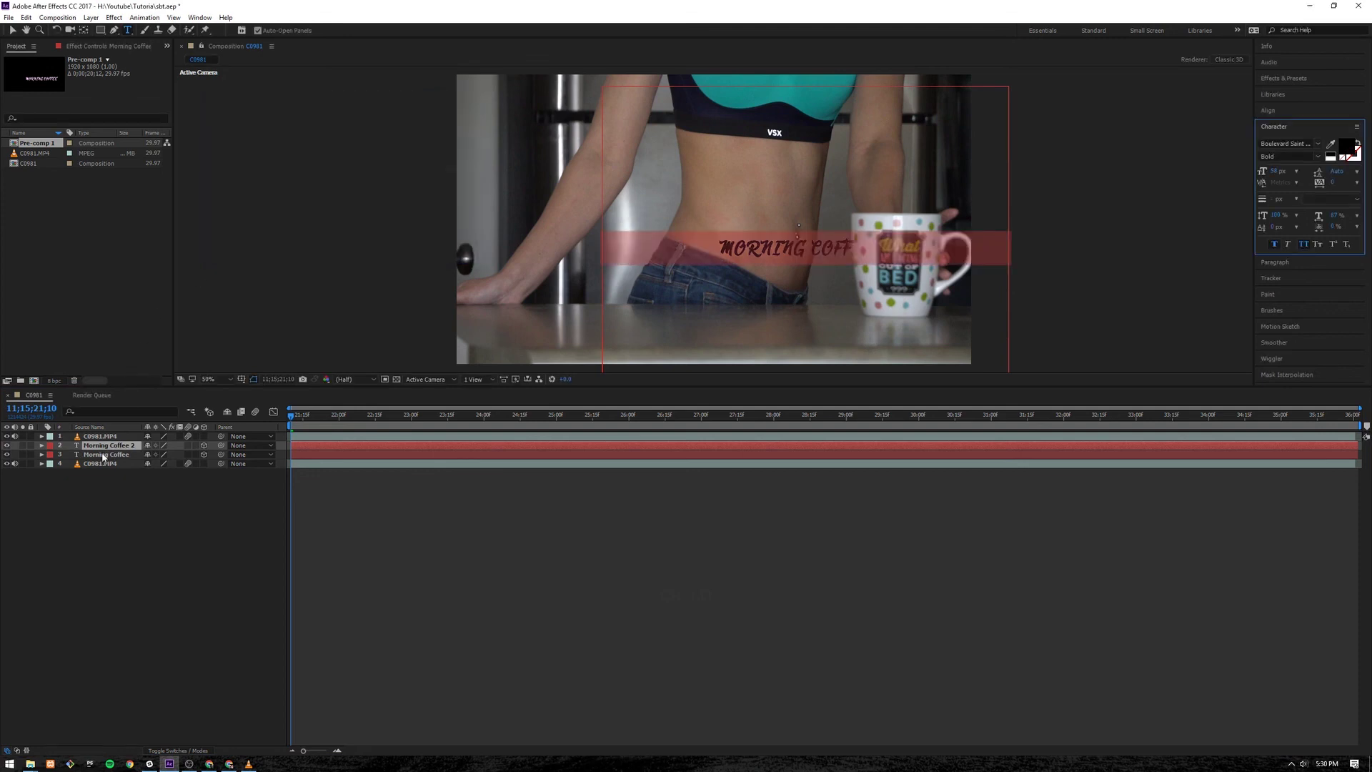
left_click_drag(109, 449, 112, 464)
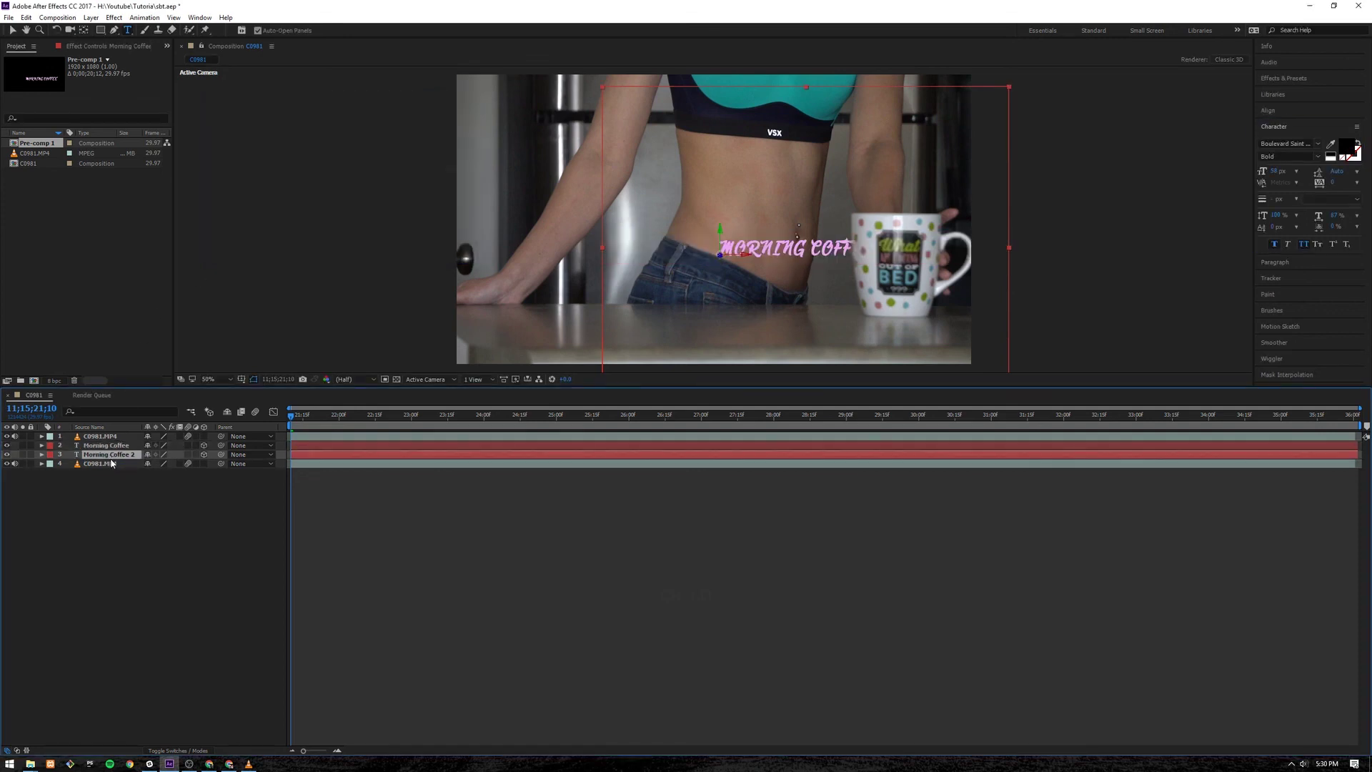
left_click(115, 446)
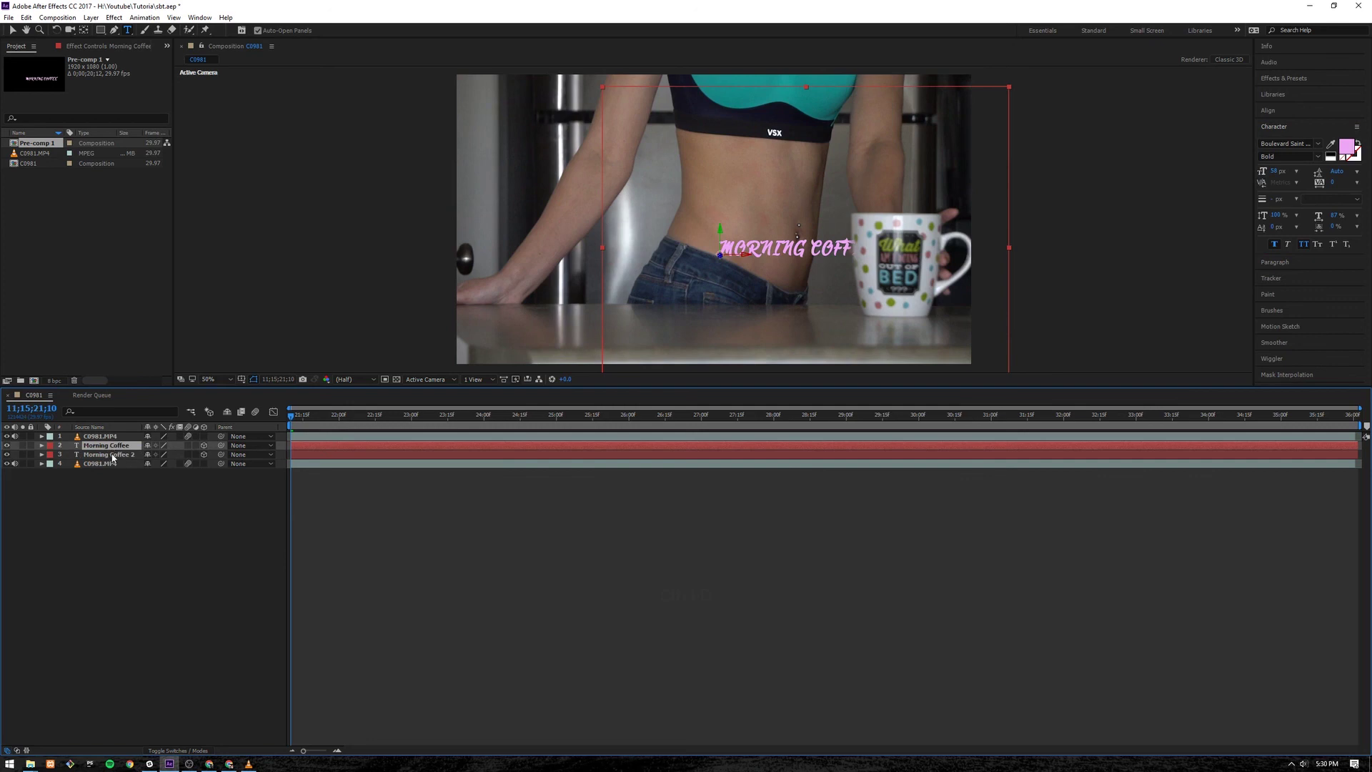
left_click(115, 455)
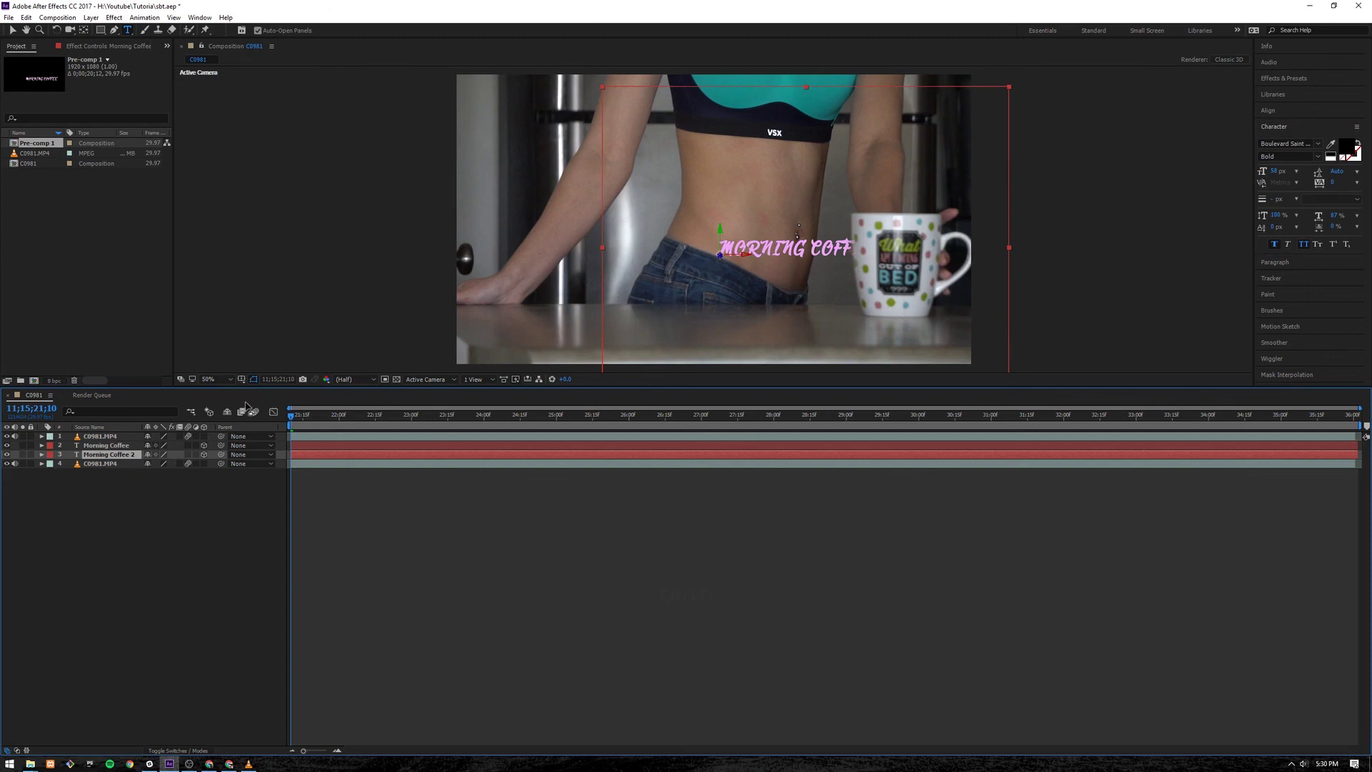
Nudge the black Morning Coffee 2 copy a couple of pixels right and up
key("v")
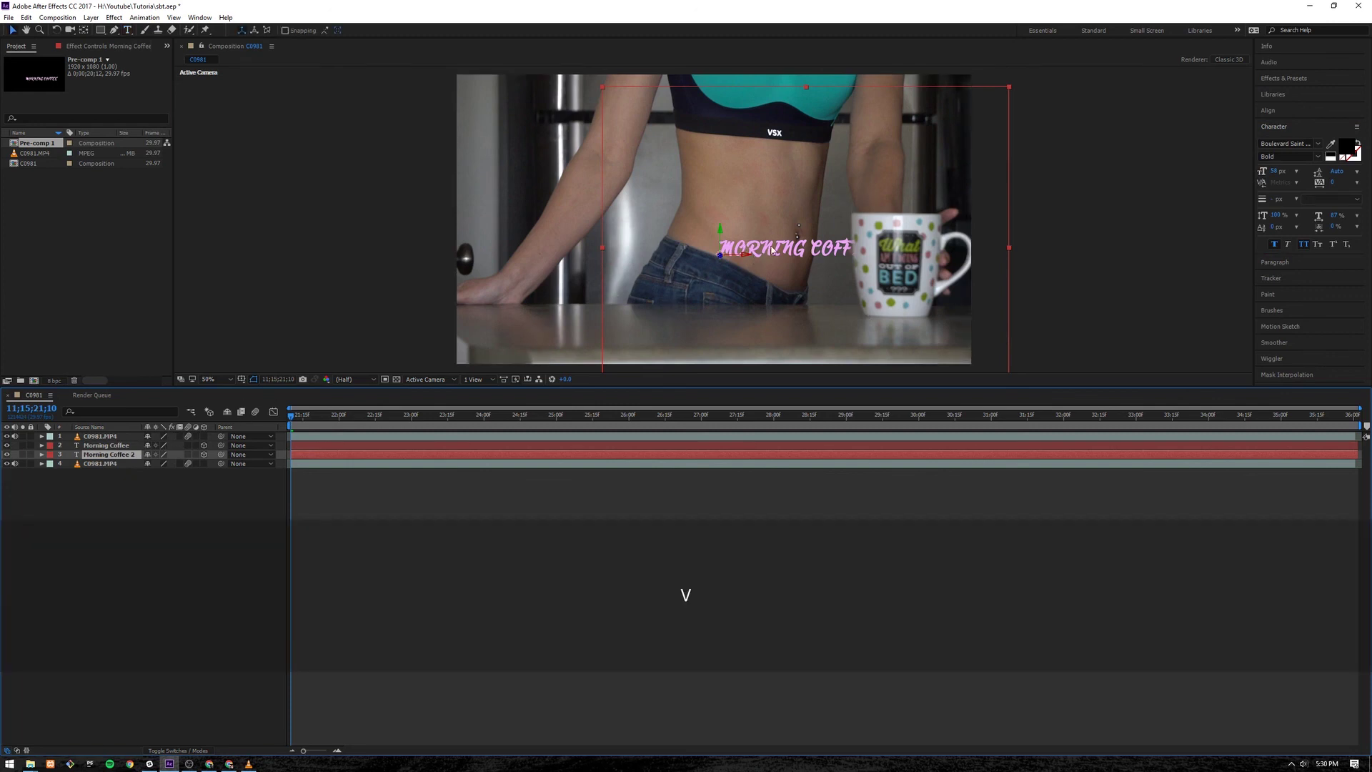
left_click_drag(773, 250, 775, 248)
key("Return")
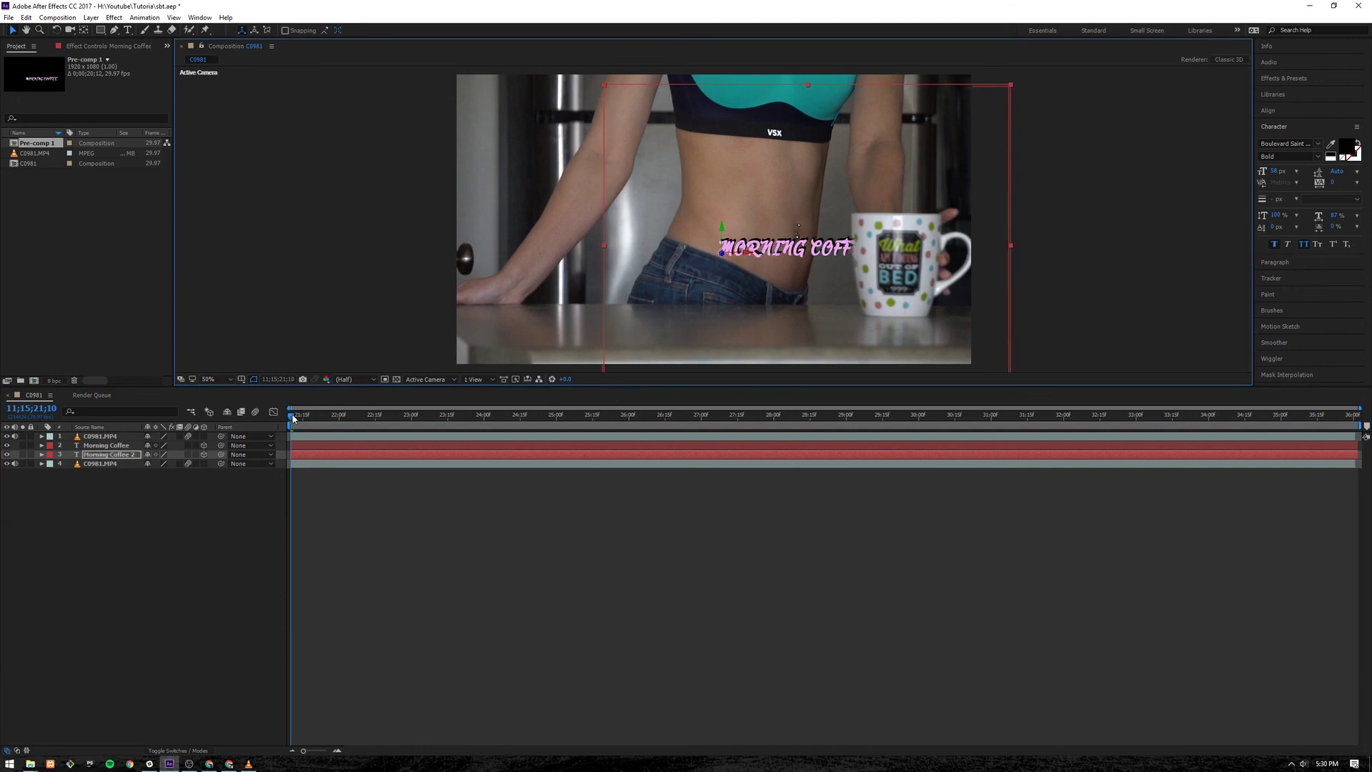
Scrub through the footage and play the preview to check the shadowed title
left_click_drag(293, 419, 303, 419)
left_click_drag(496, 416, 1367, 404)
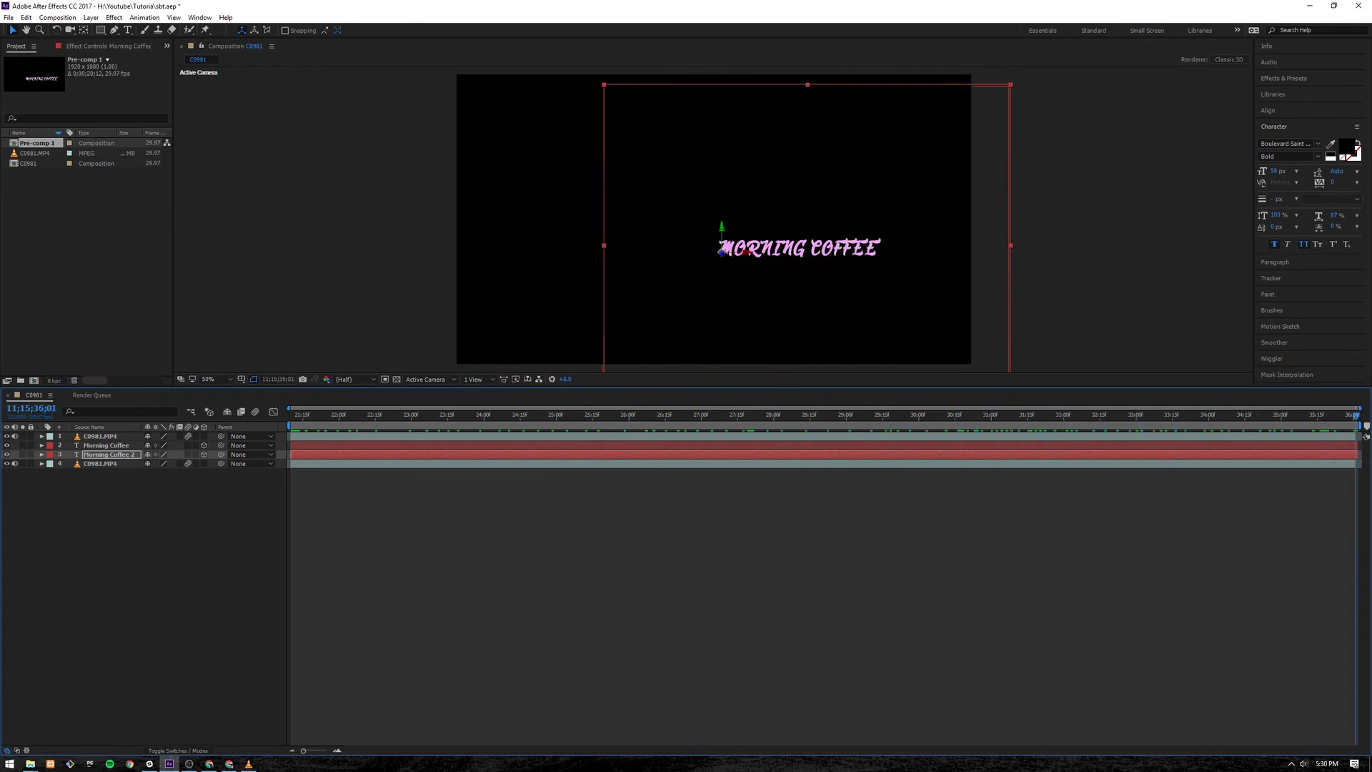
key("space")
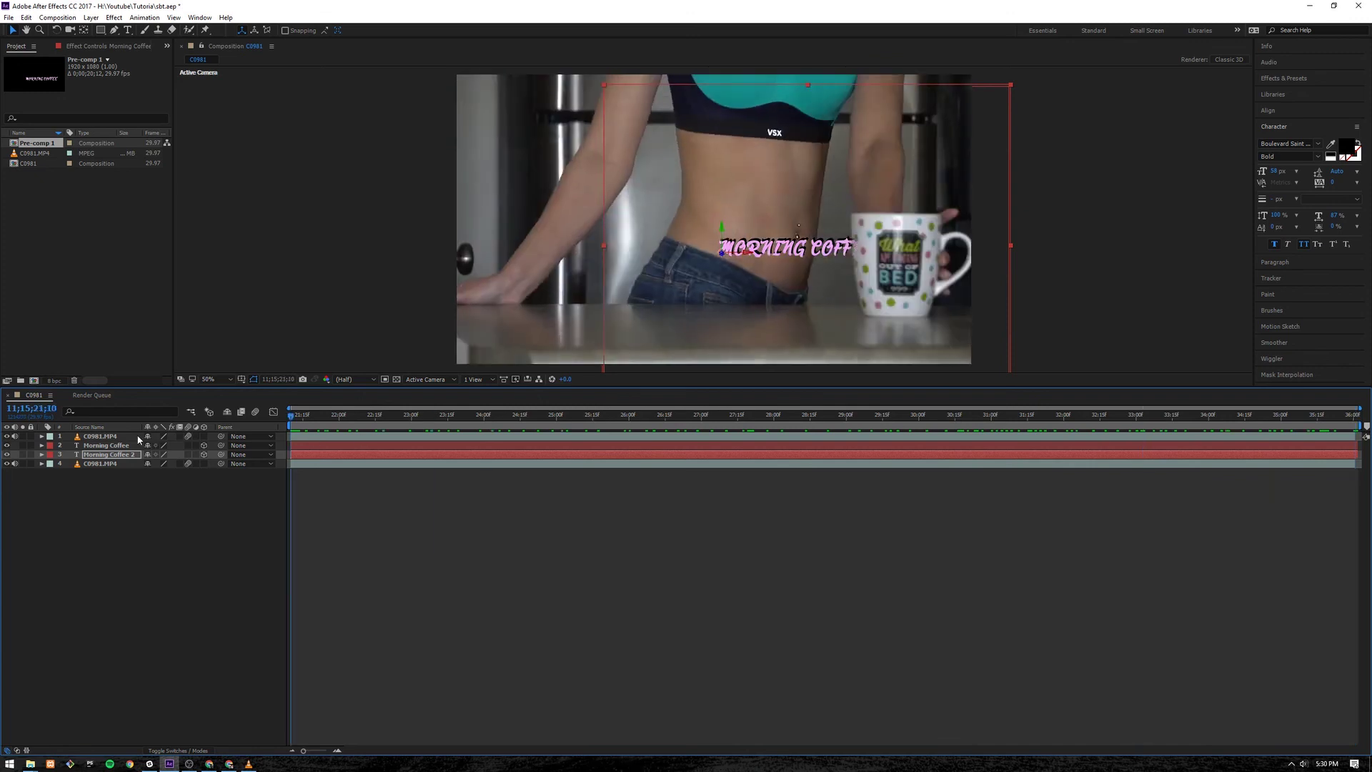